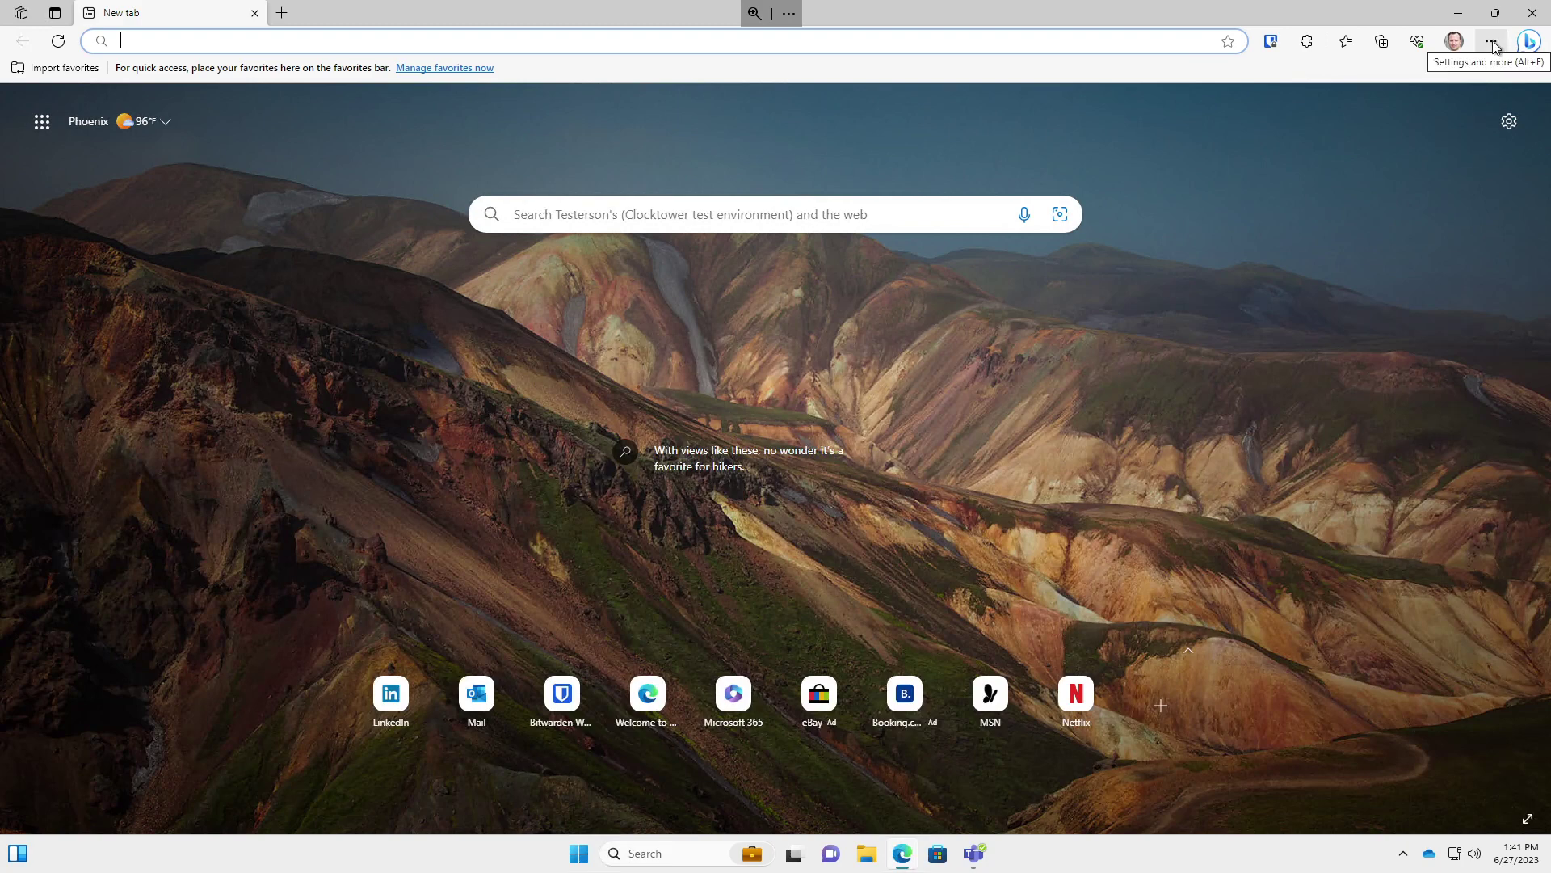
Open the saved passwords page of the work profile in the browser settings.
{"action": "left_click", "coordinate": [1491, 42]}
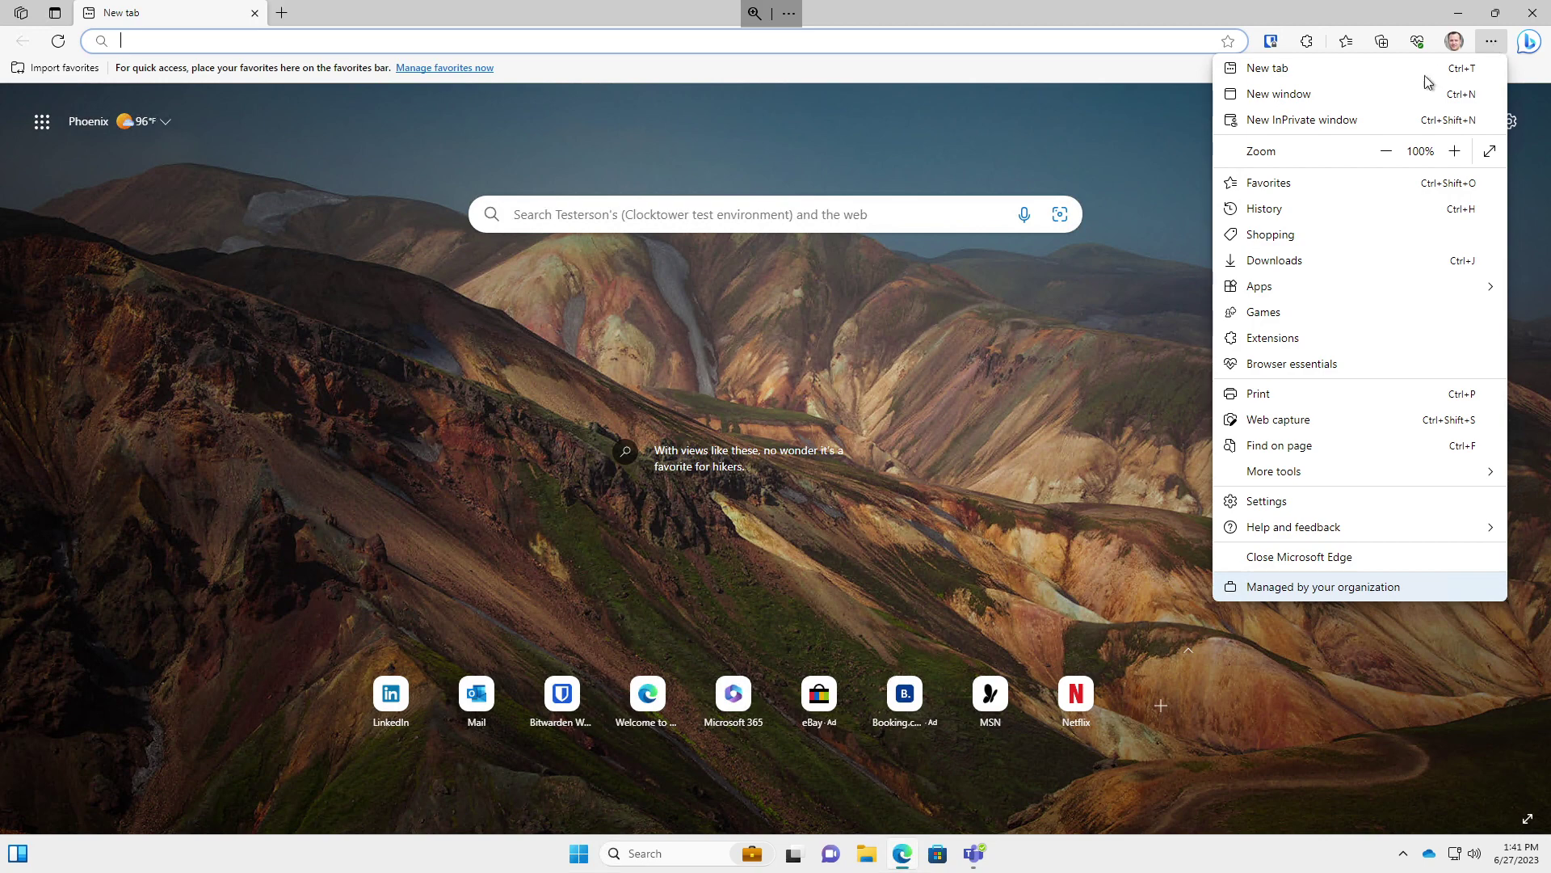
{"action": "left_click", "coordinate": [1266, 502]}
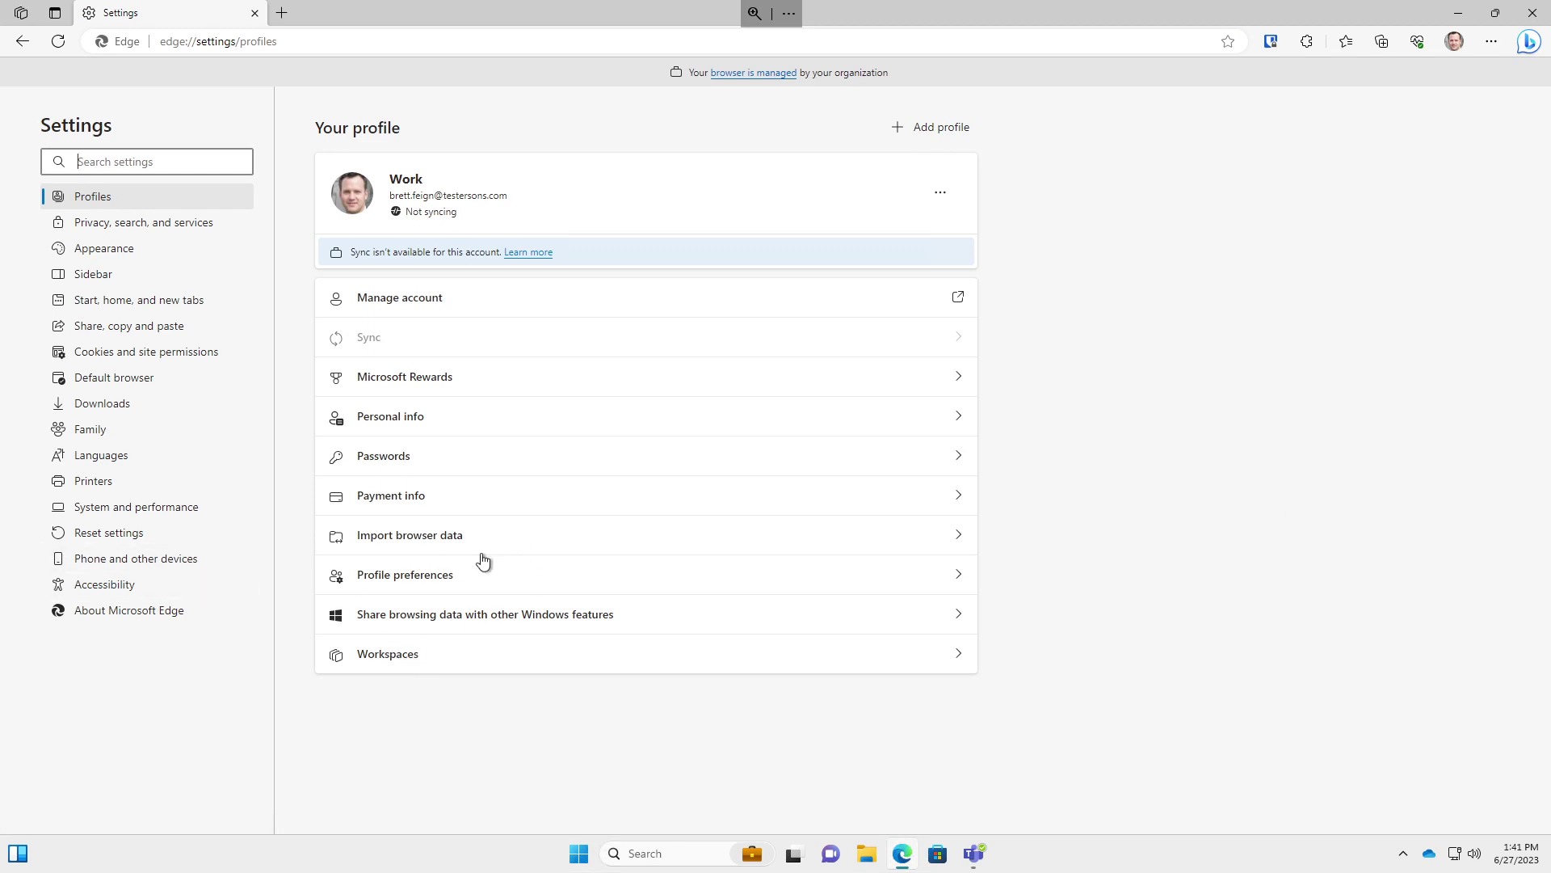
{"action": "left_click", "coordinate": [422, 457]}
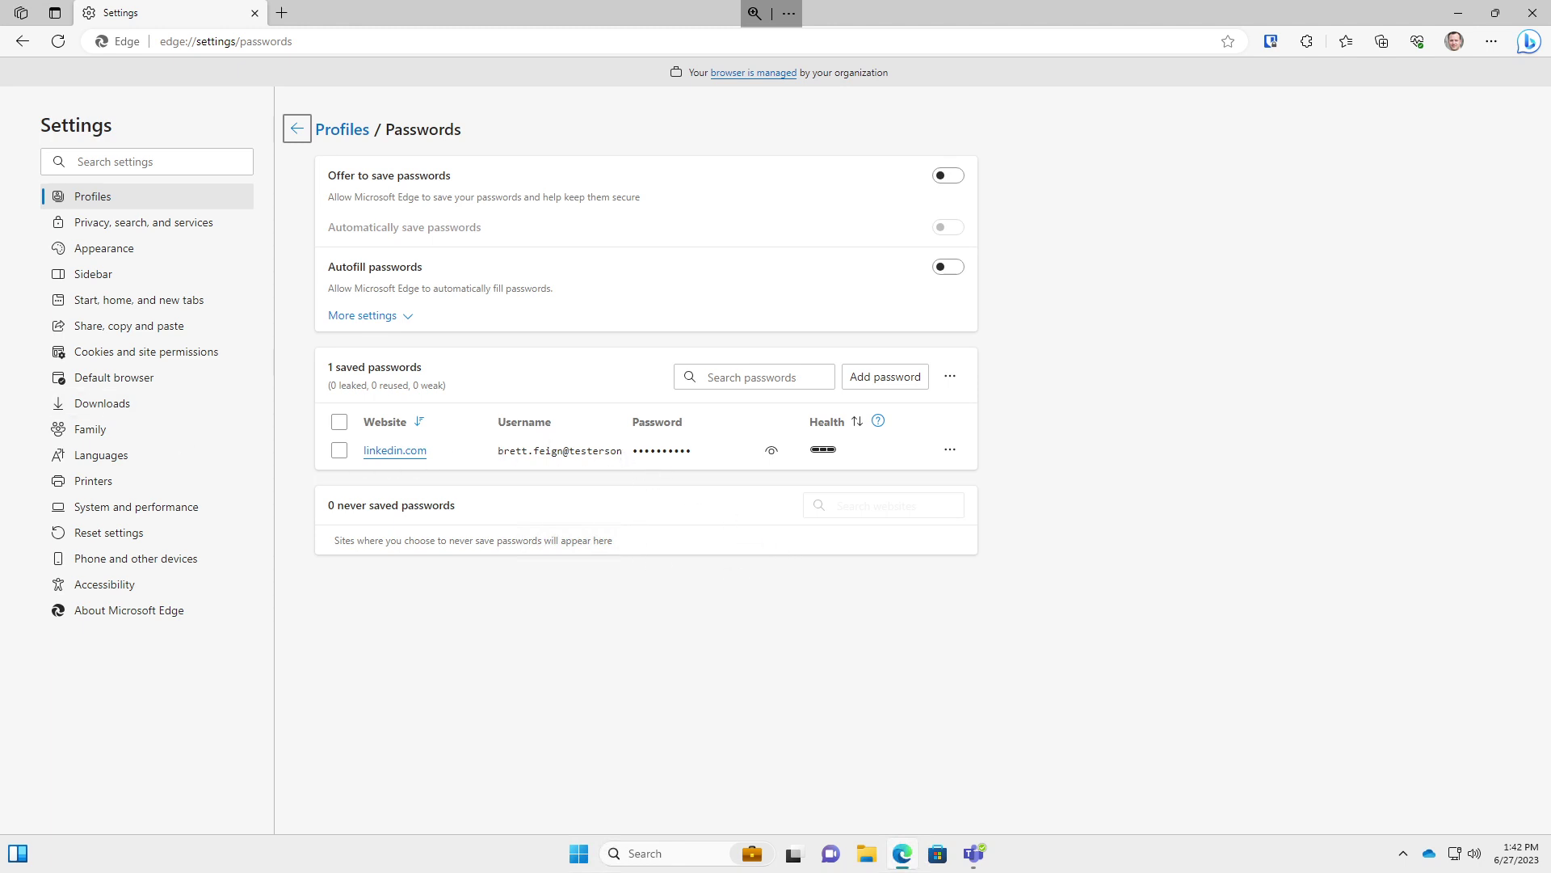
Export the saved passwords to Microsoft Edge Passwords.csv in the Documents folder, authorising the export with the Windows account password.
{"action": "left_click", "coordinate": [952, 378]}
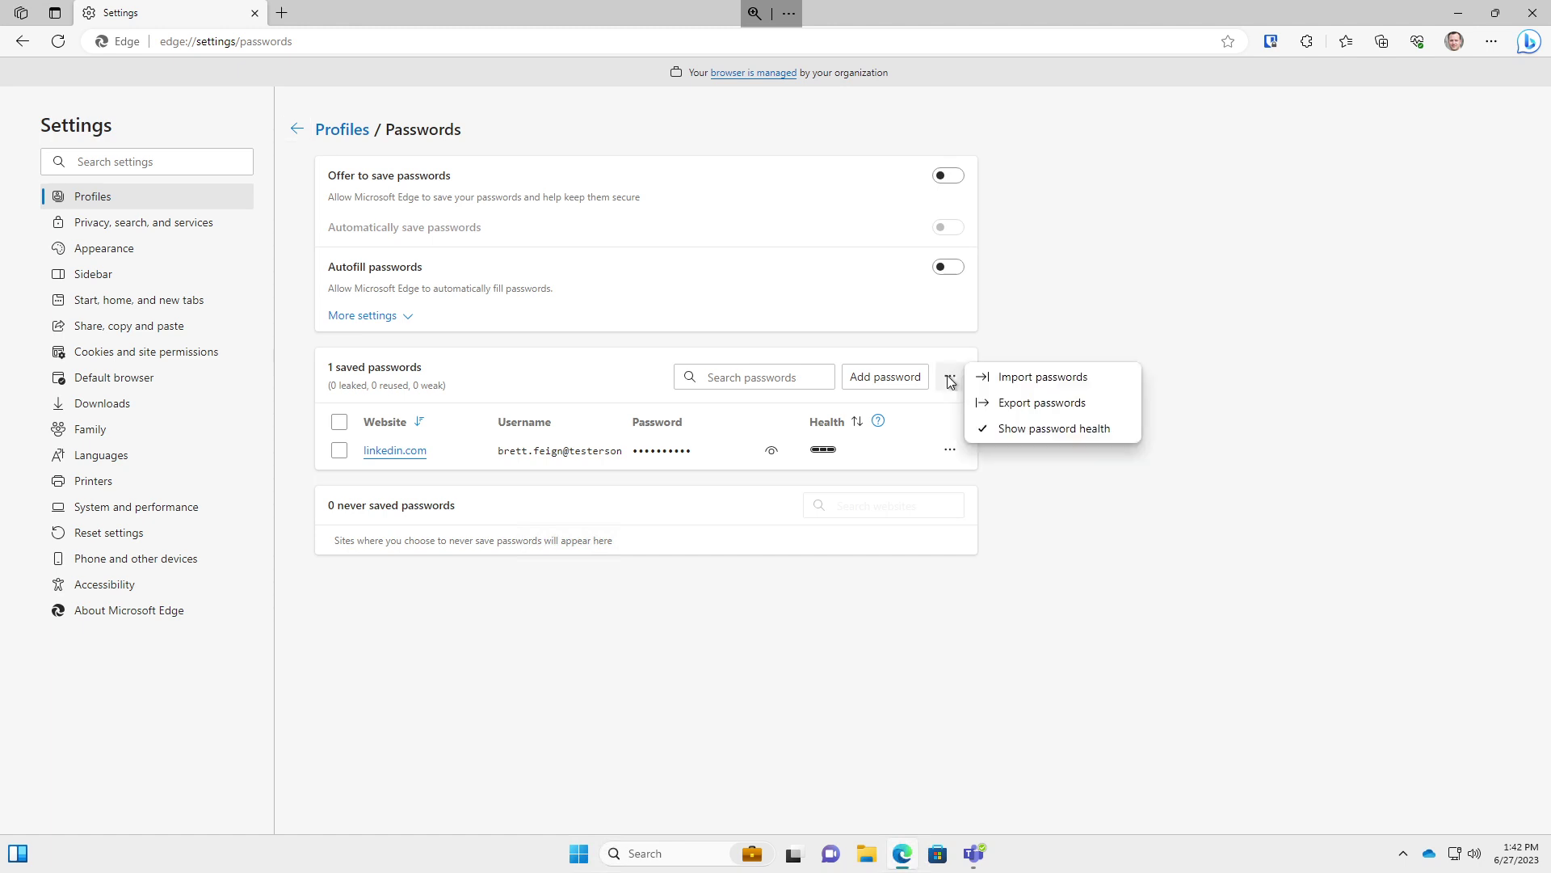
{"action": "left_click", "coordinate": [1065, 411]}
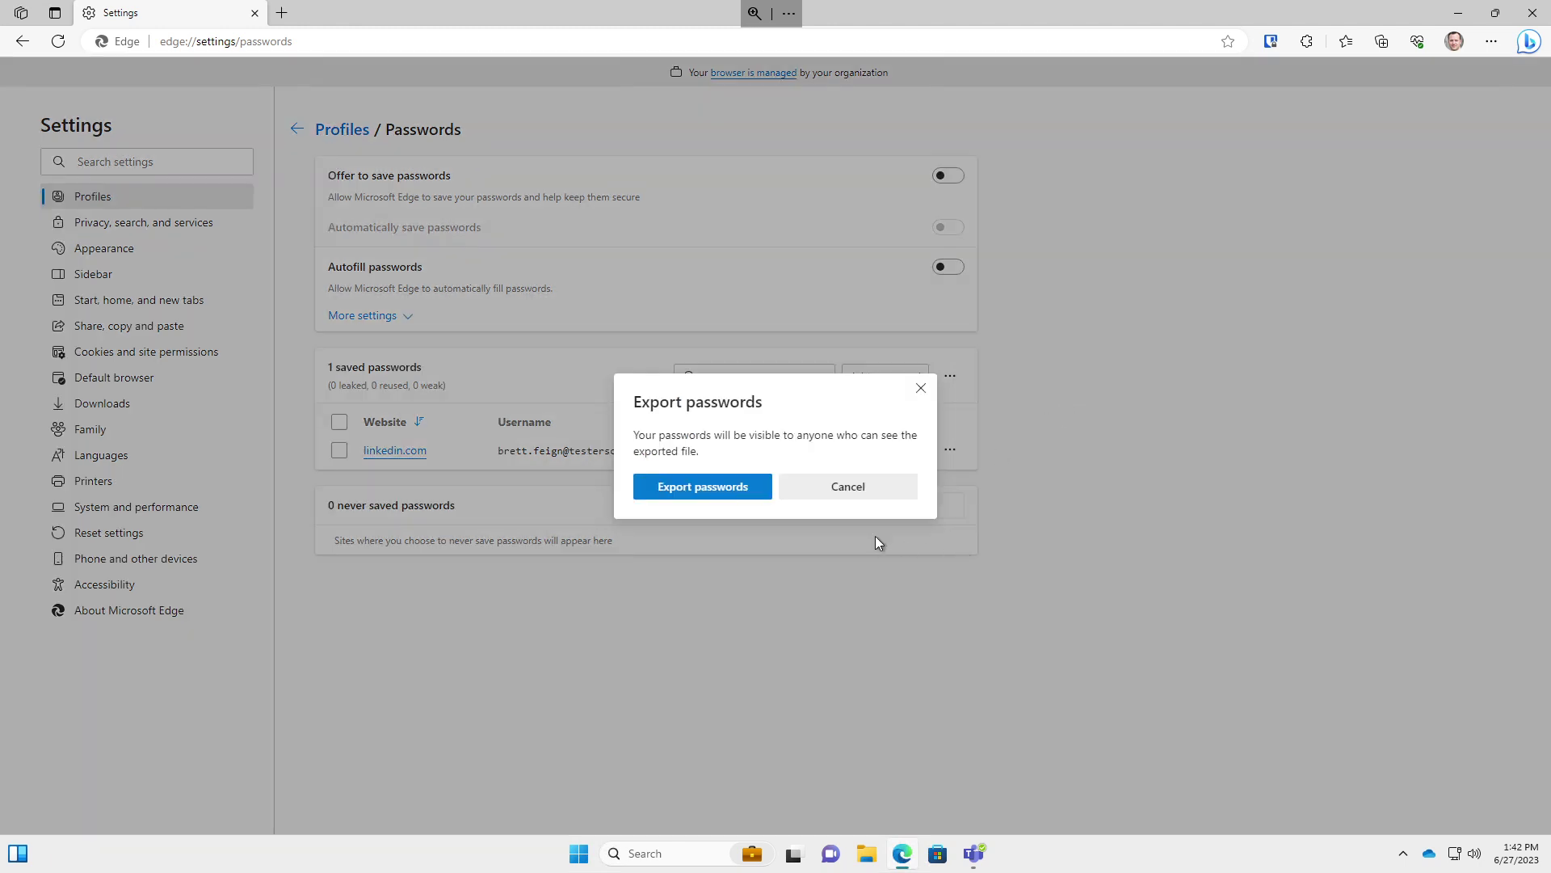
{"action": "left_click", "coordinate": [715, 489]}
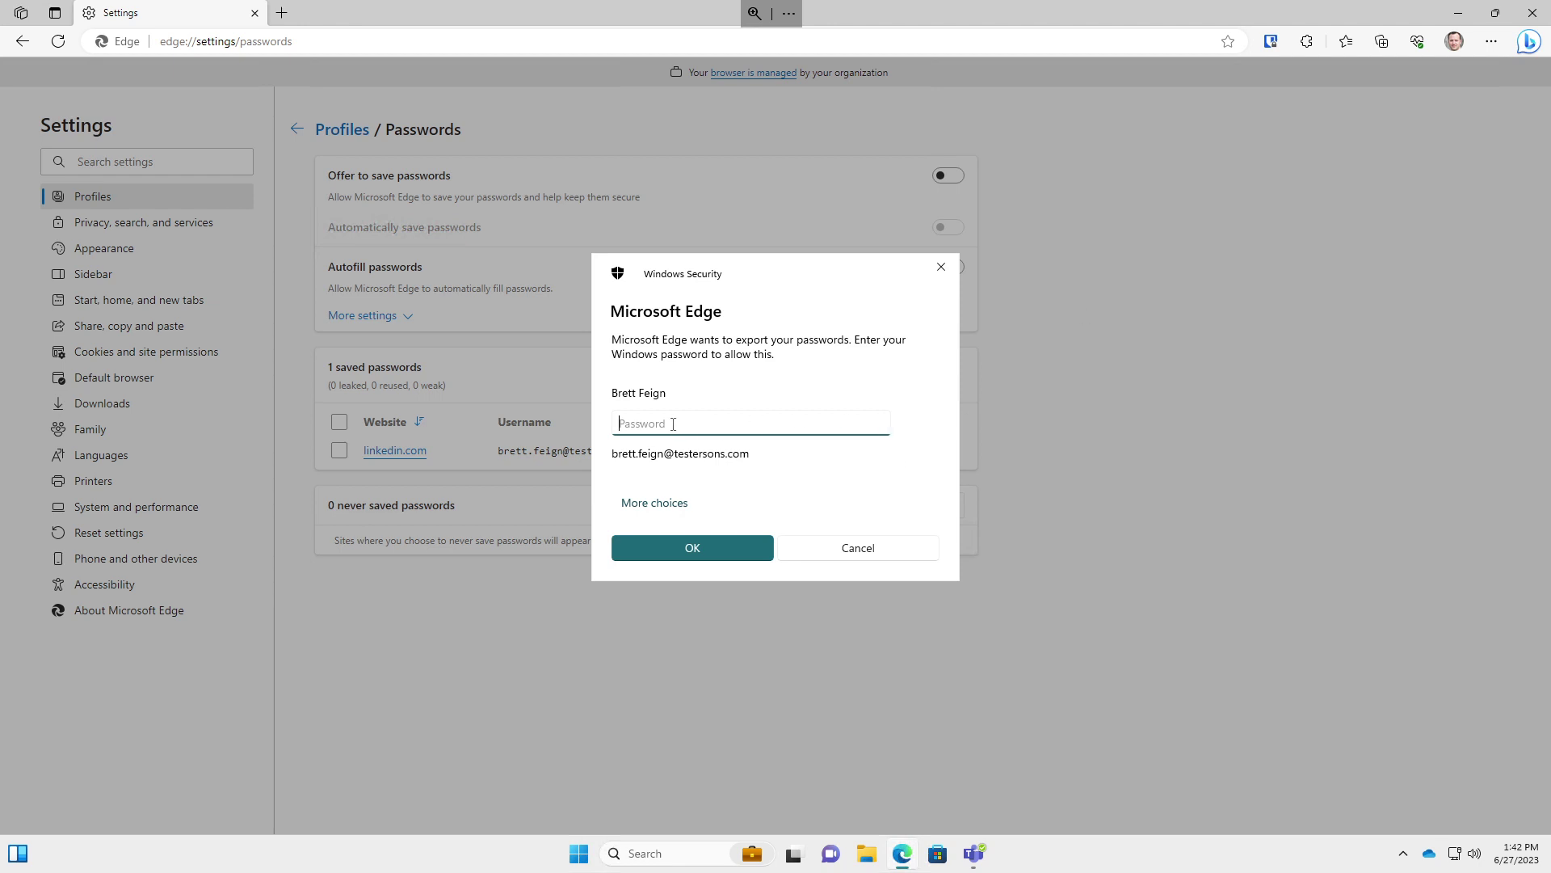
{"action": "type", "text": "*************"}
{"action": "left_click", "coordinate": [700, 546]}
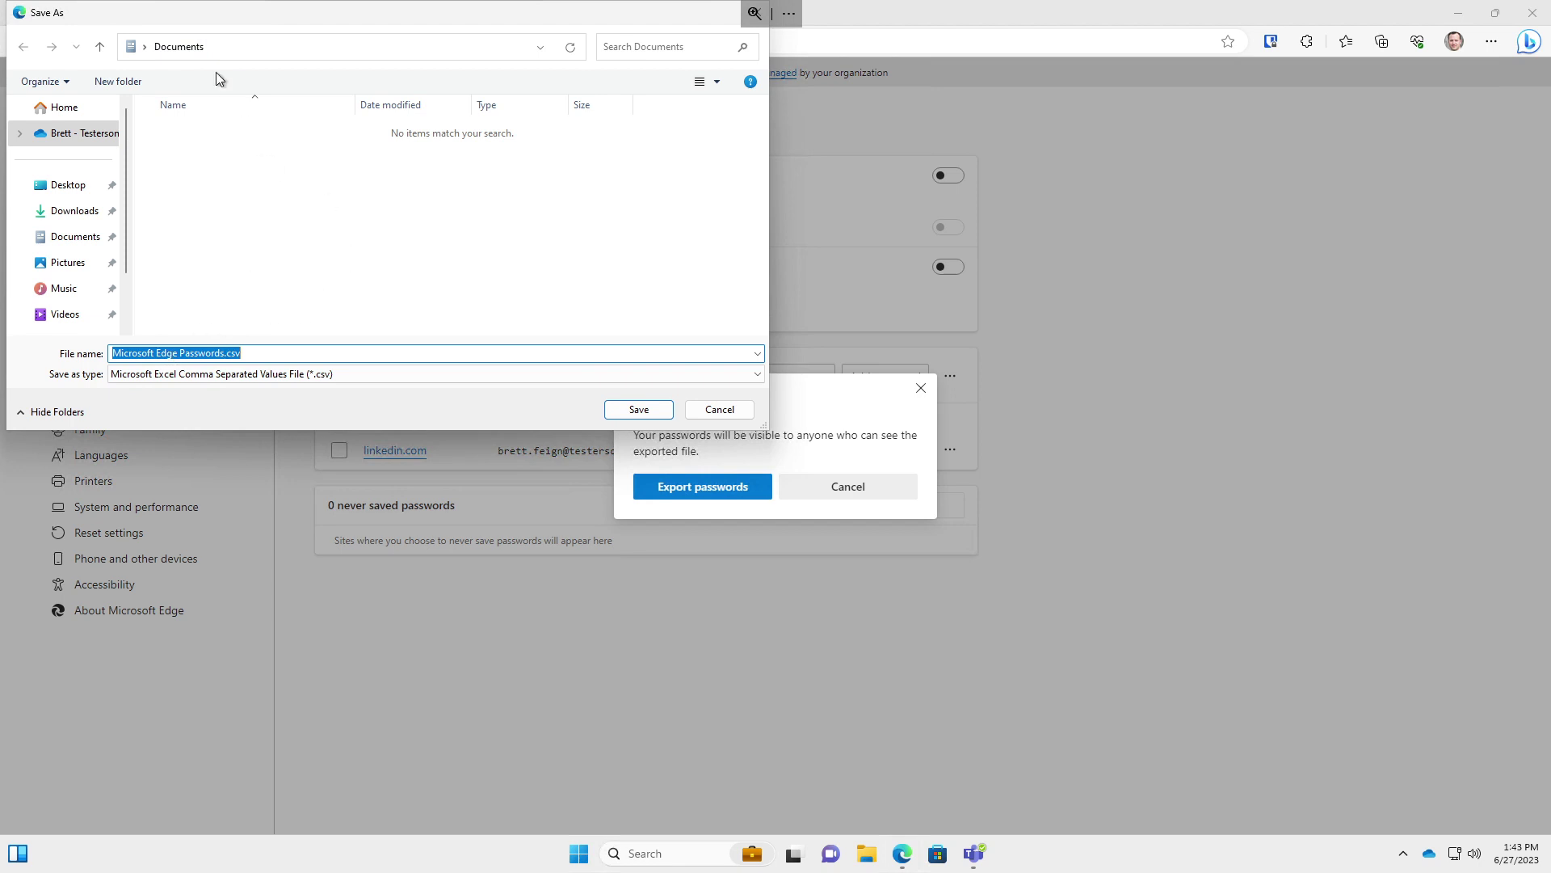
{"action": "left_click", "coordinate": [635, 411]}
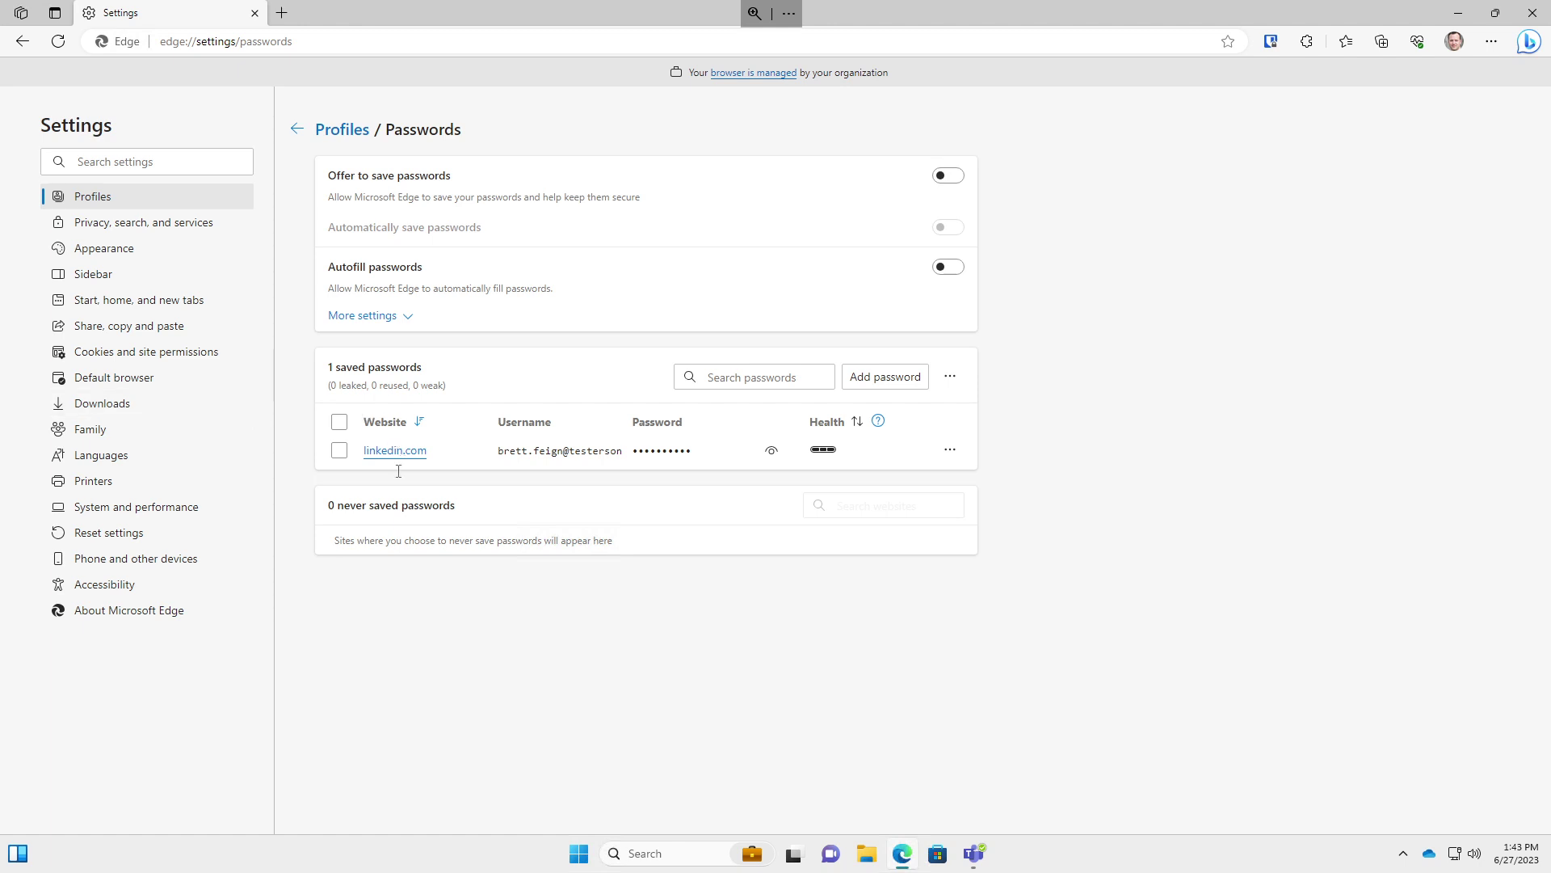
Select all saved passwords in the browser and delete them.
{"action": "left_click", "coordinate": [340, 424]}
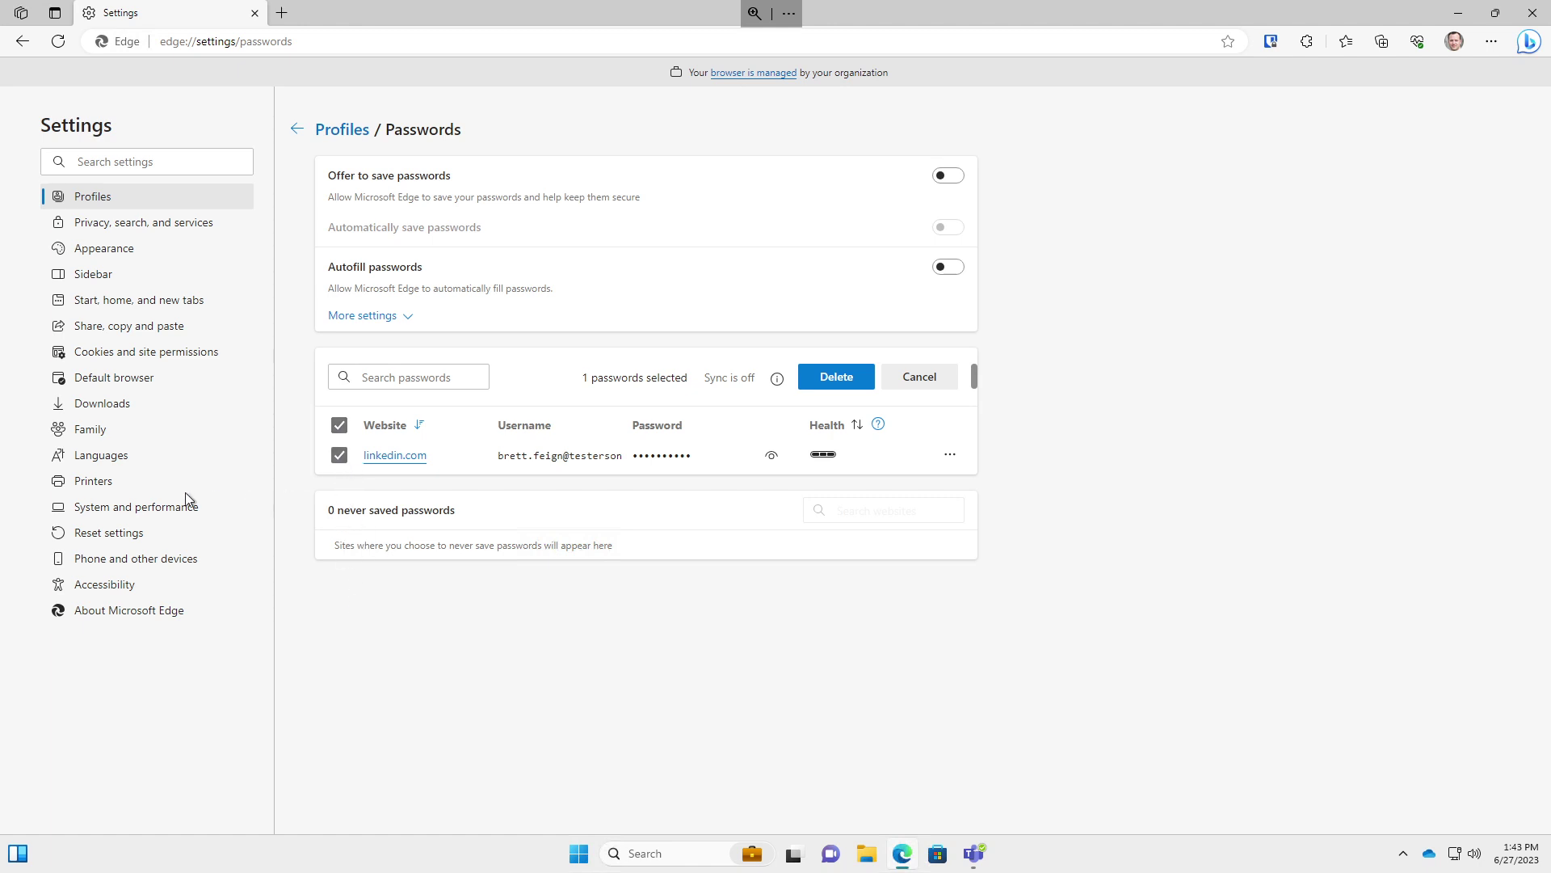
{"action": "left_click", "coordinate": [834, 385]}
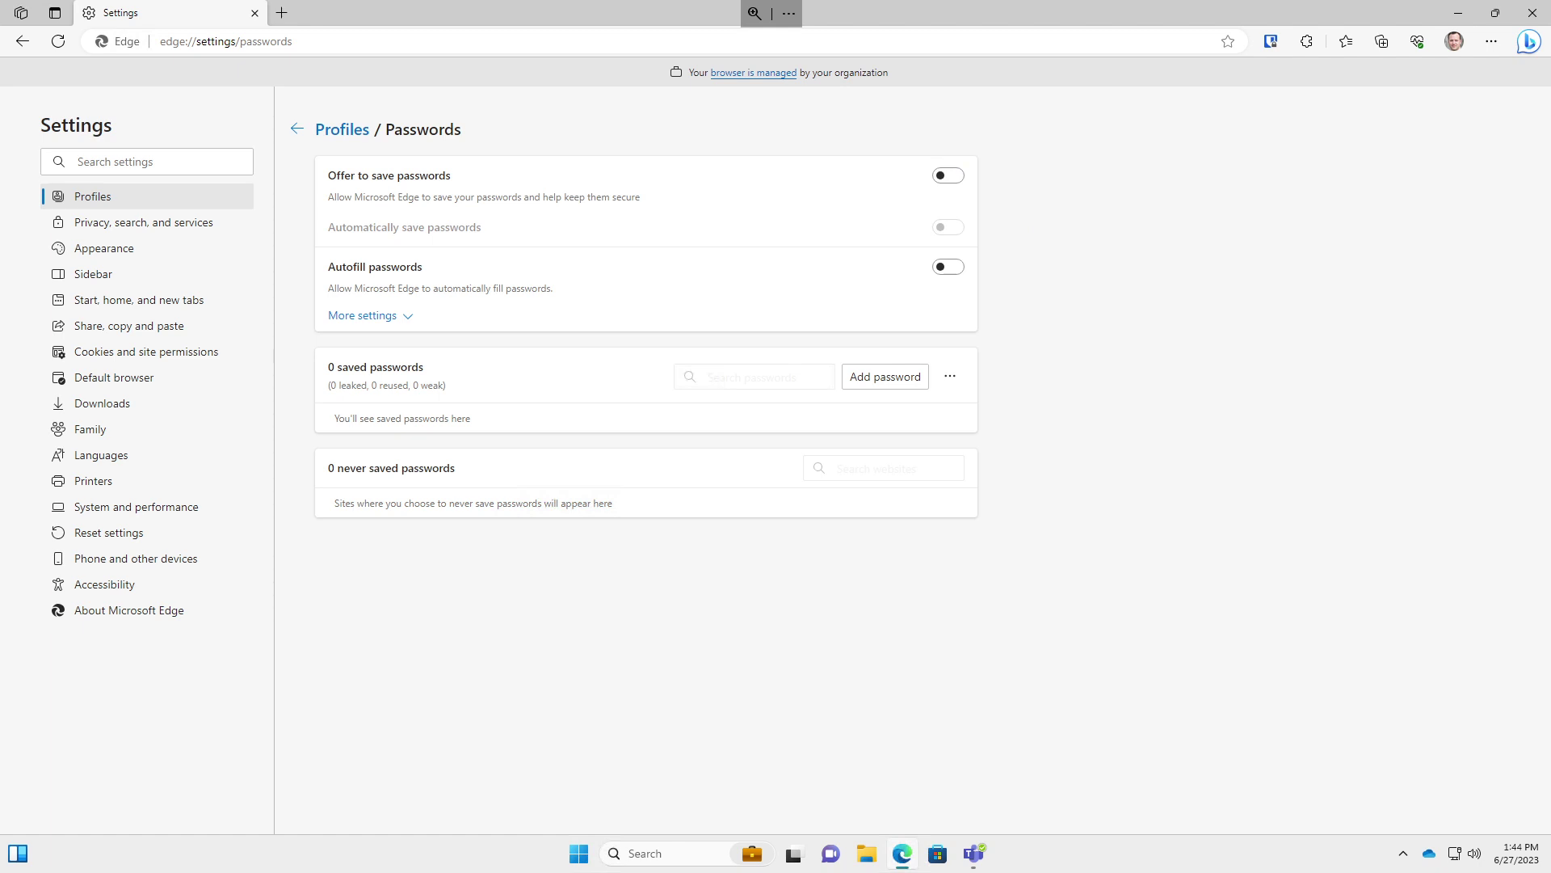
Go to vault.bitwarden.com and log in with the remembered e-mail address and the master password.
{"action": "left_click", "coordinate": [507, 34]}
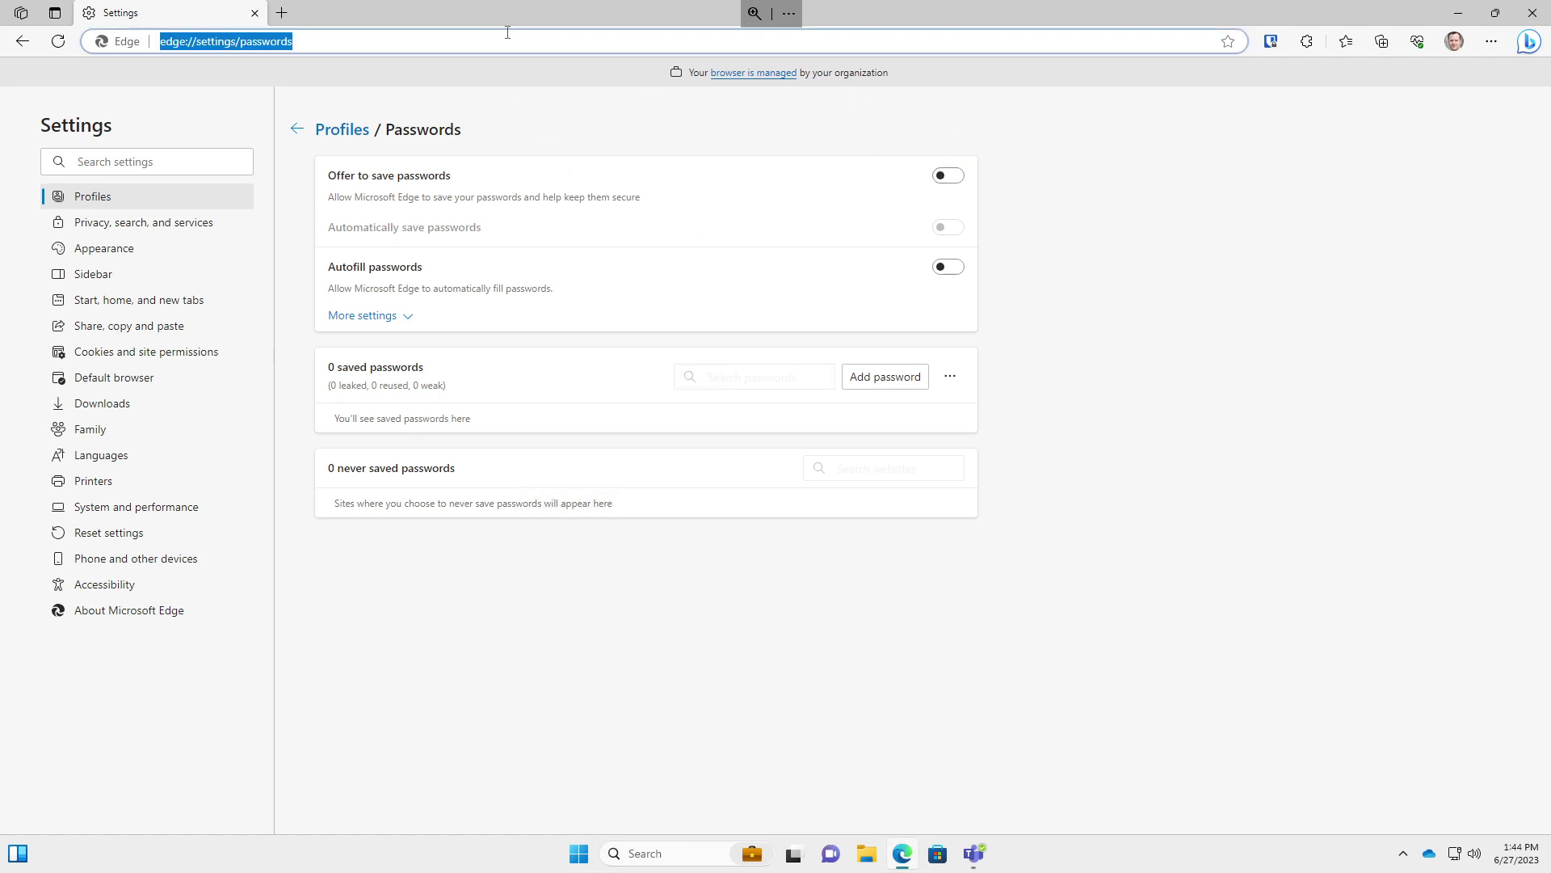
{"action": "type", "text": "vault.bitwarden.com"}
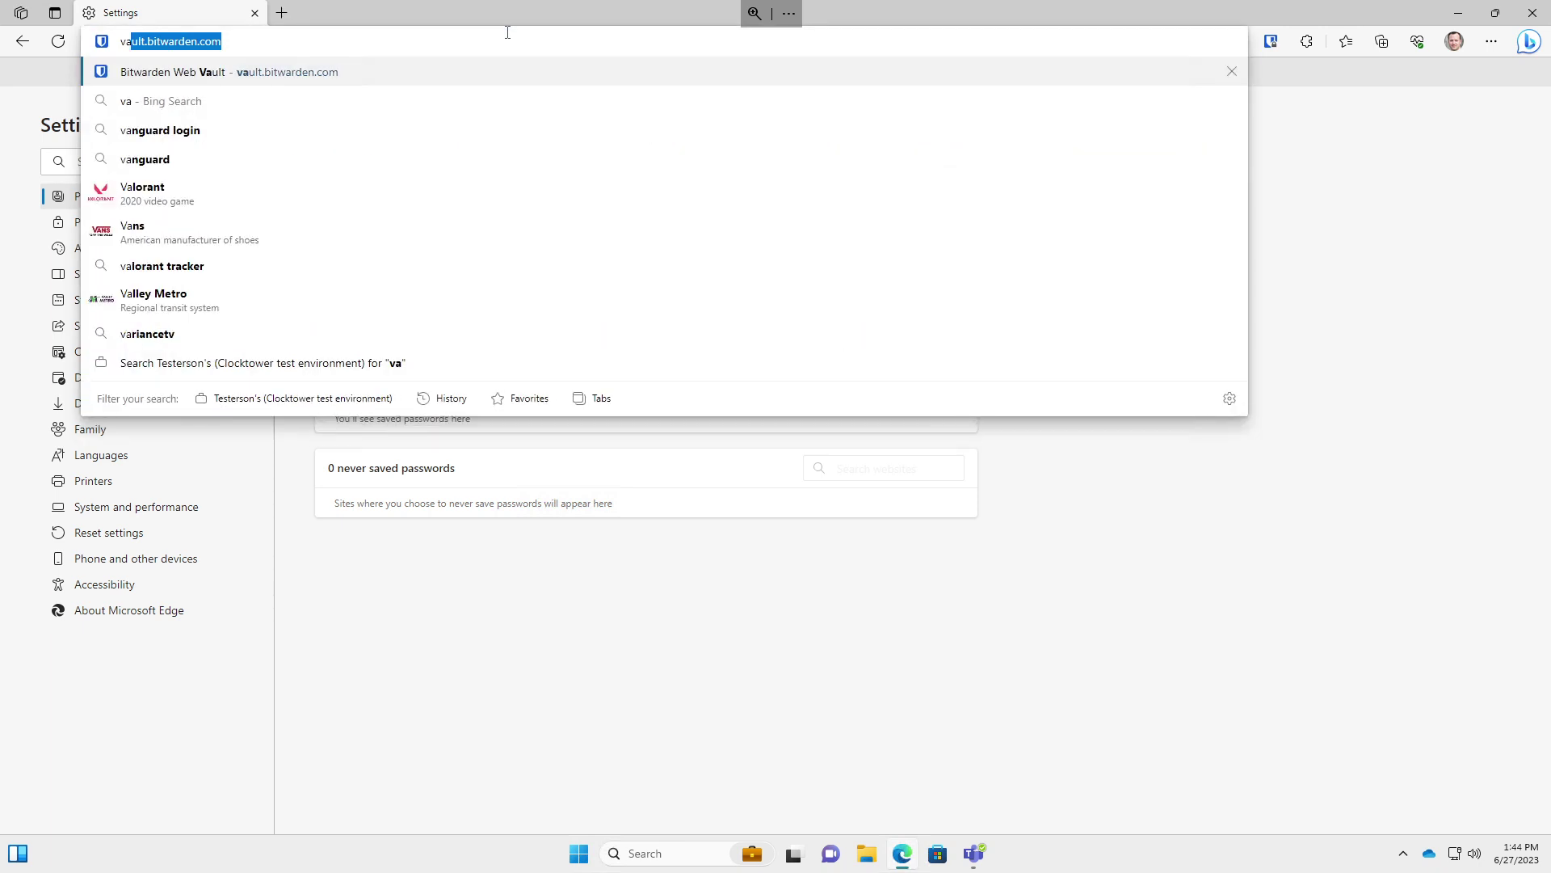
{"action": "key", "text": "Return"}
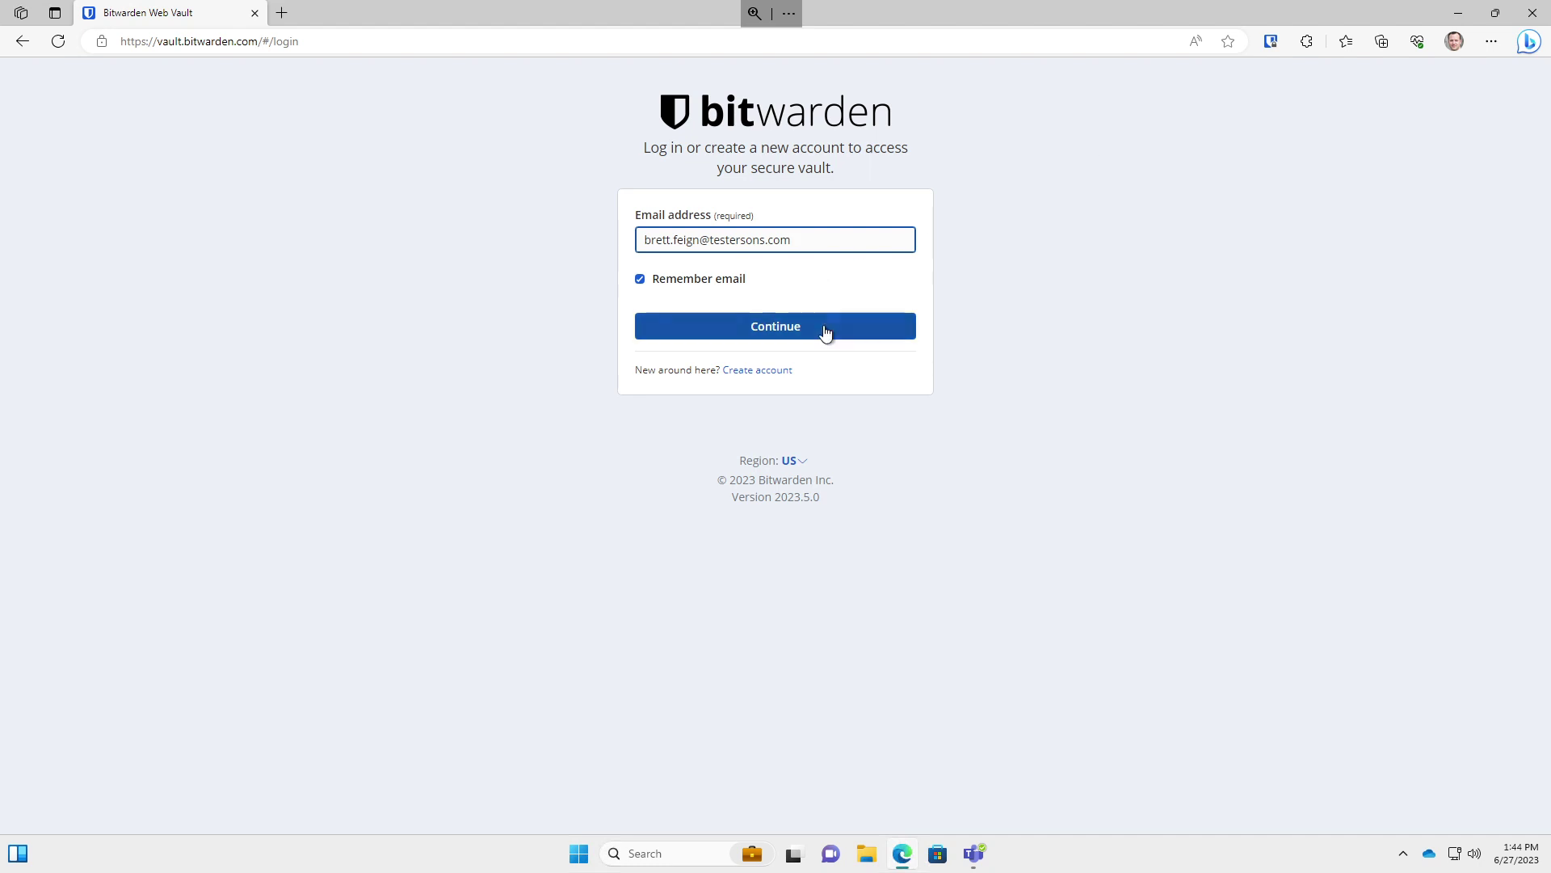
{"action": "left_click", "coordinate": [765, 332]}
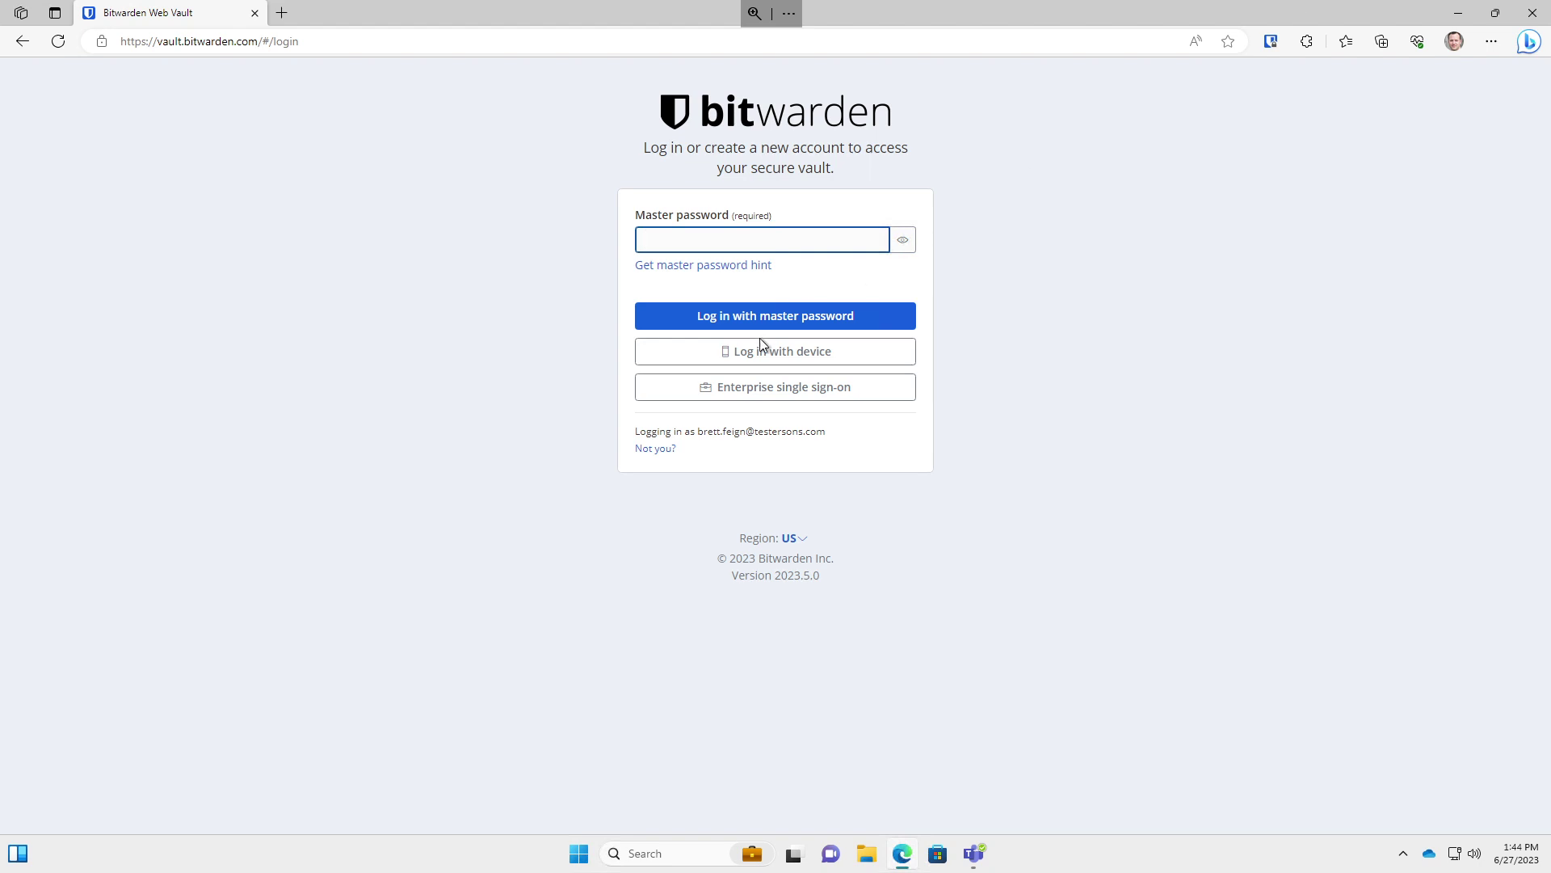
{"action": "key", "text": "ctrl+v"}
{"action": "left_click", "coordinate": [844, 319]}
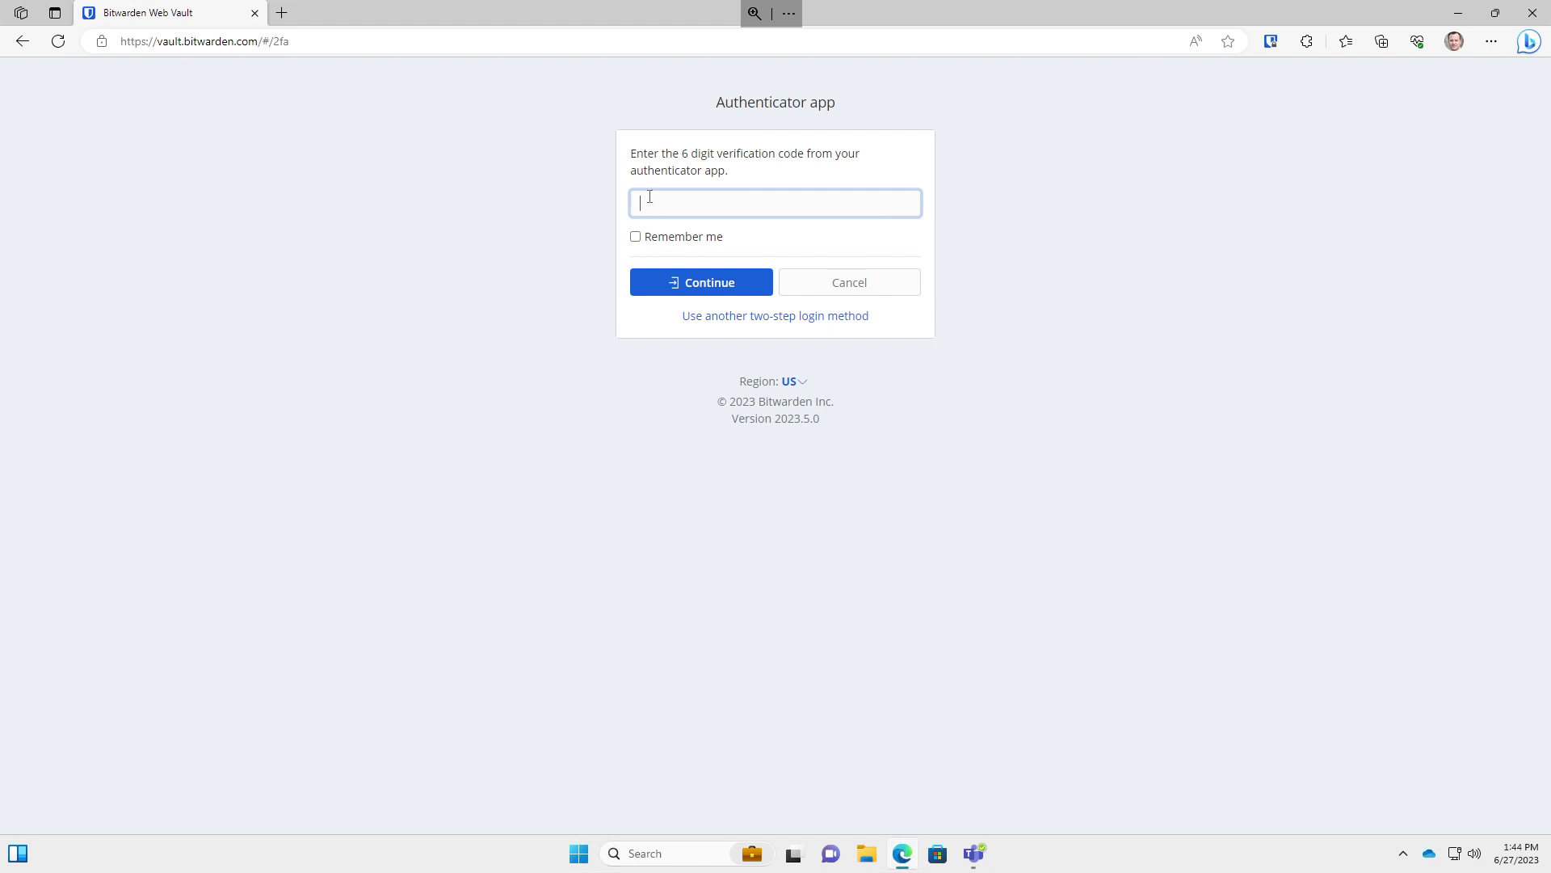
Complete the two-step login with the authenticator app's verification code and the Remember me option enabled.
{"action": "key", "text": "ctrl+v"}
{"action": "left_click", "coordinate": [636, 237]}
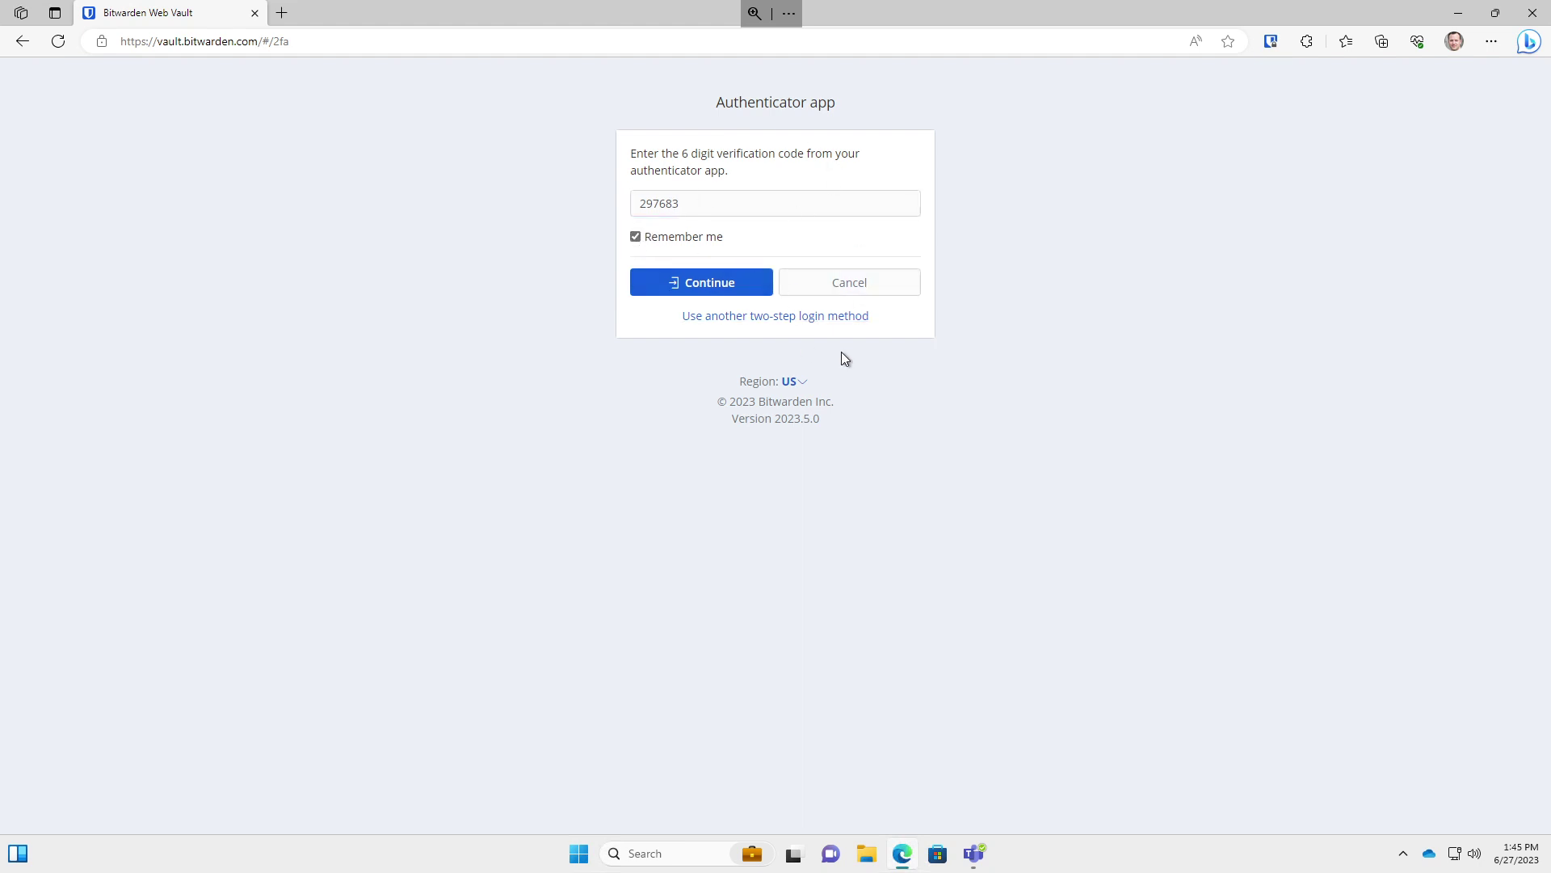
{"action": "left_click", "coordinate": [681, 288]}
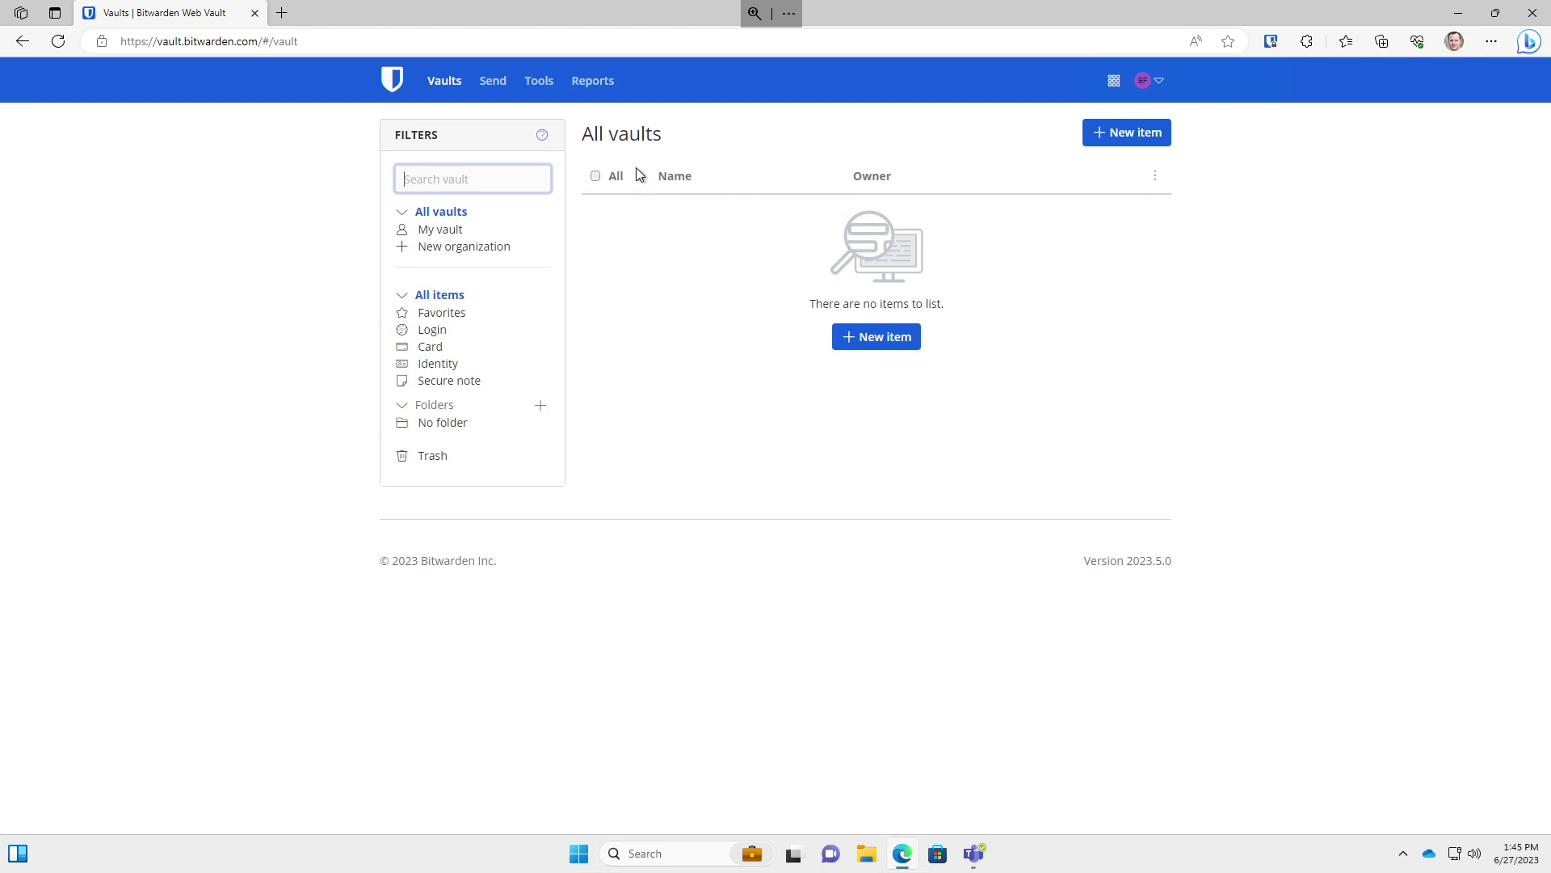
Open the vault's data import tool and set the import file format to Chrome (csv).
{"action": "left_click", "coordinate": [539, 86]}
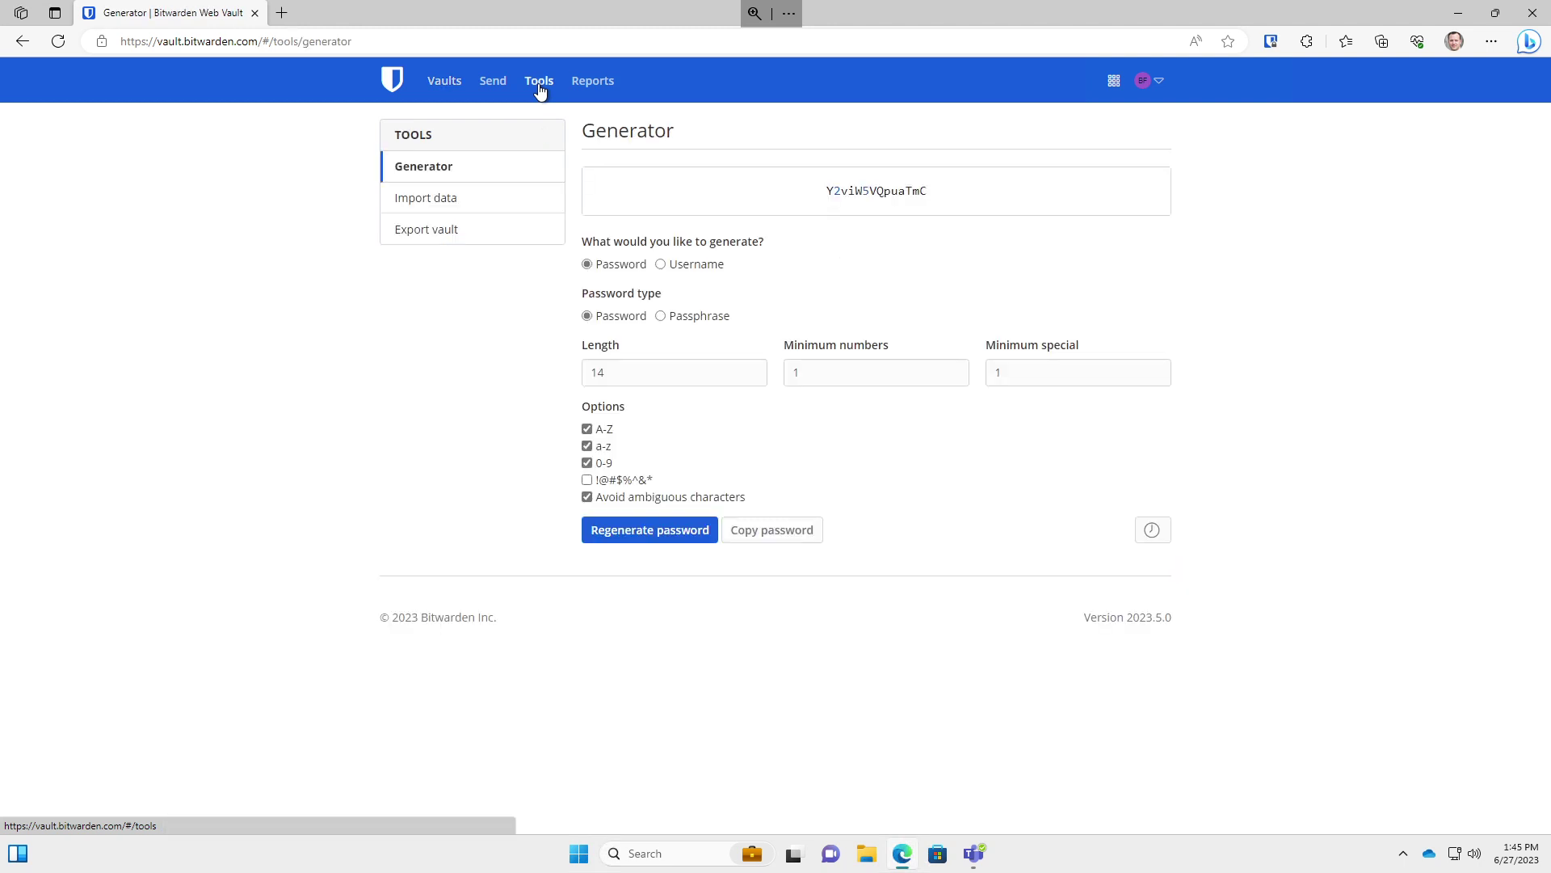
{"action": "left_click", "coordinate": [429, 200]}
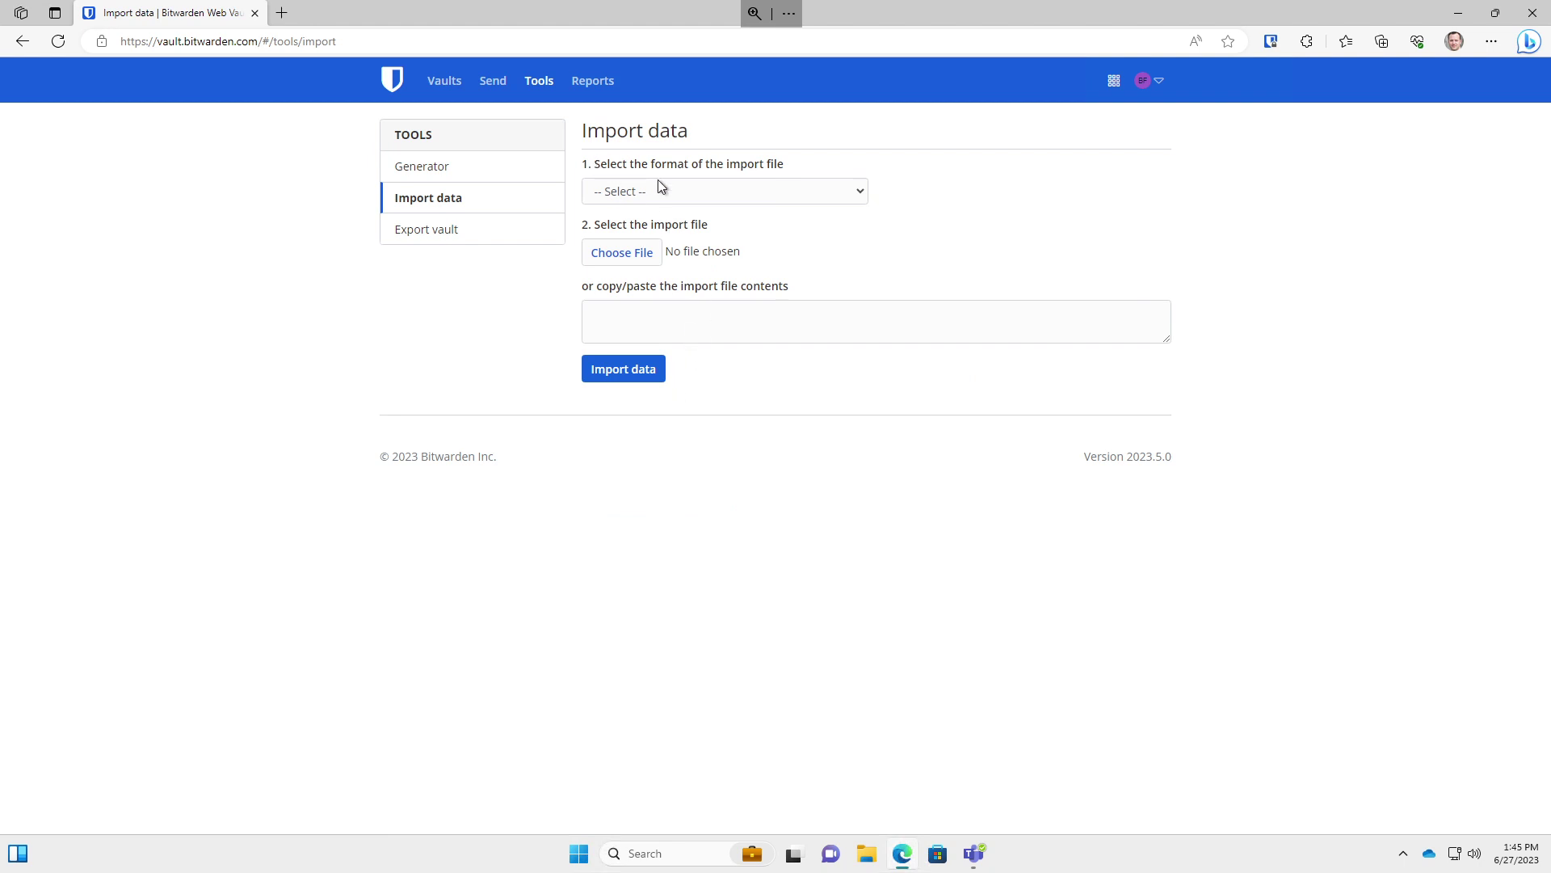
{"action": "left_click", "coordinate": [854, 195]}
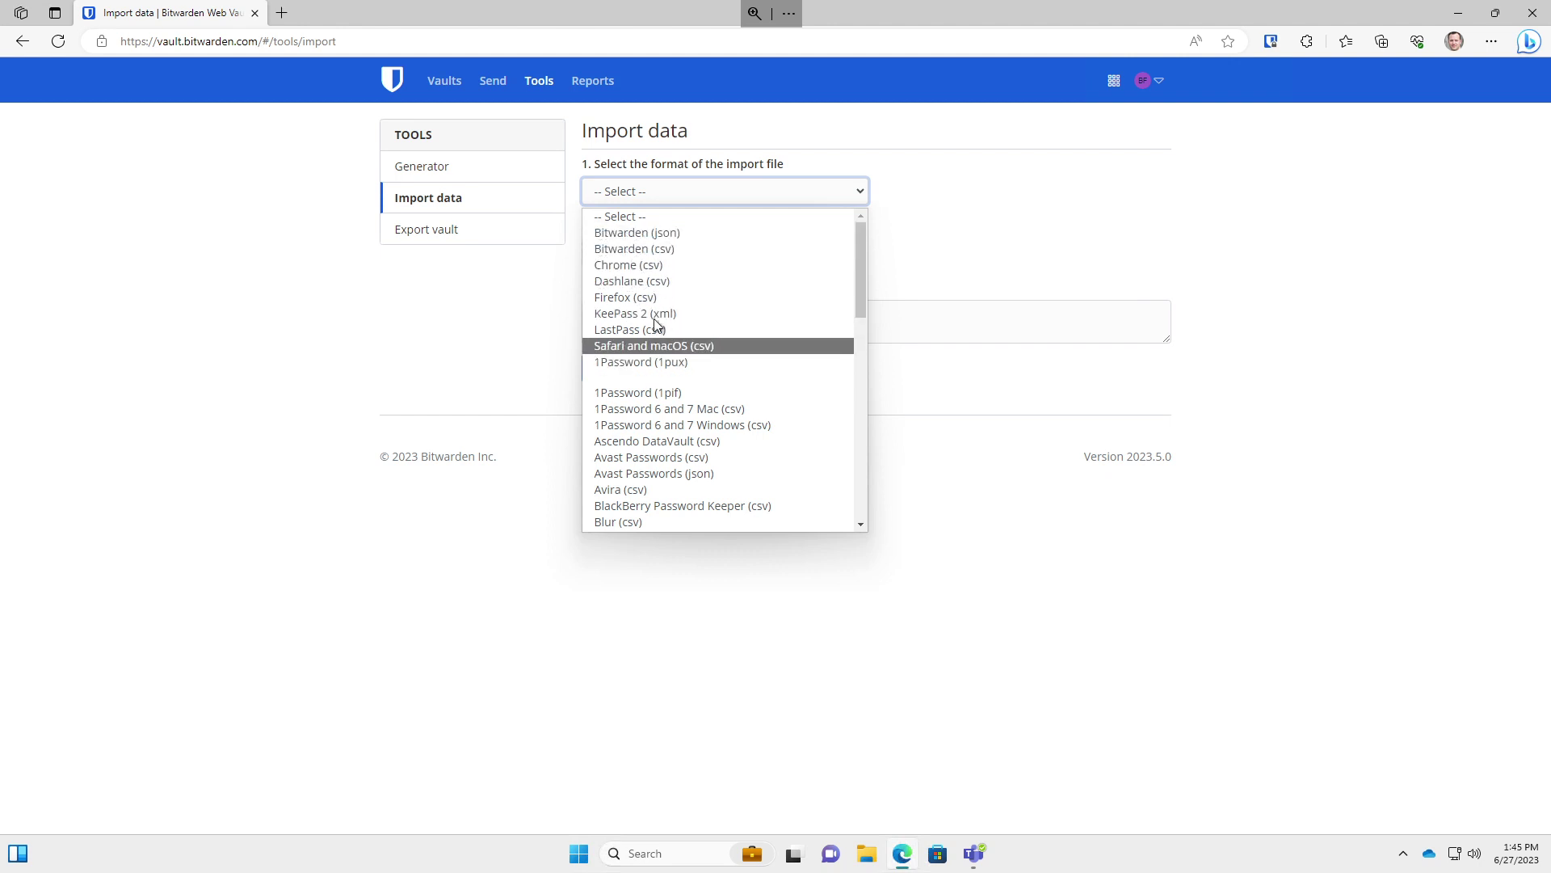
{"action": "left_click", "coordinate": [665, 272]}
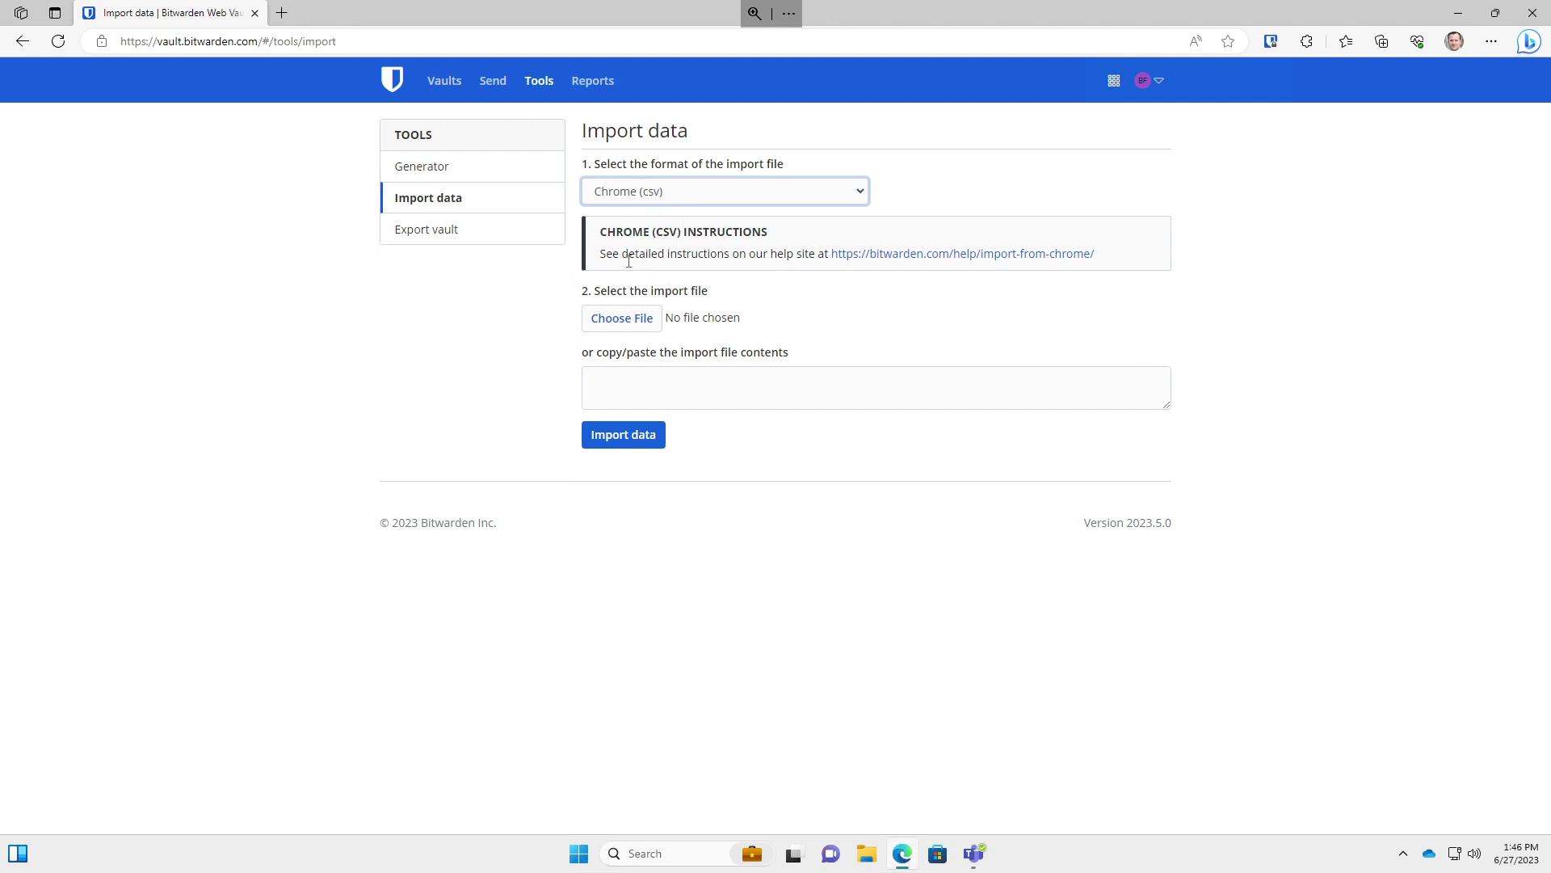
Import Microsoft Edge Passwords.csv from the Documents folder into the vault and close the import summary.
{"action": "left_click", "coordinate": [619, 319]}
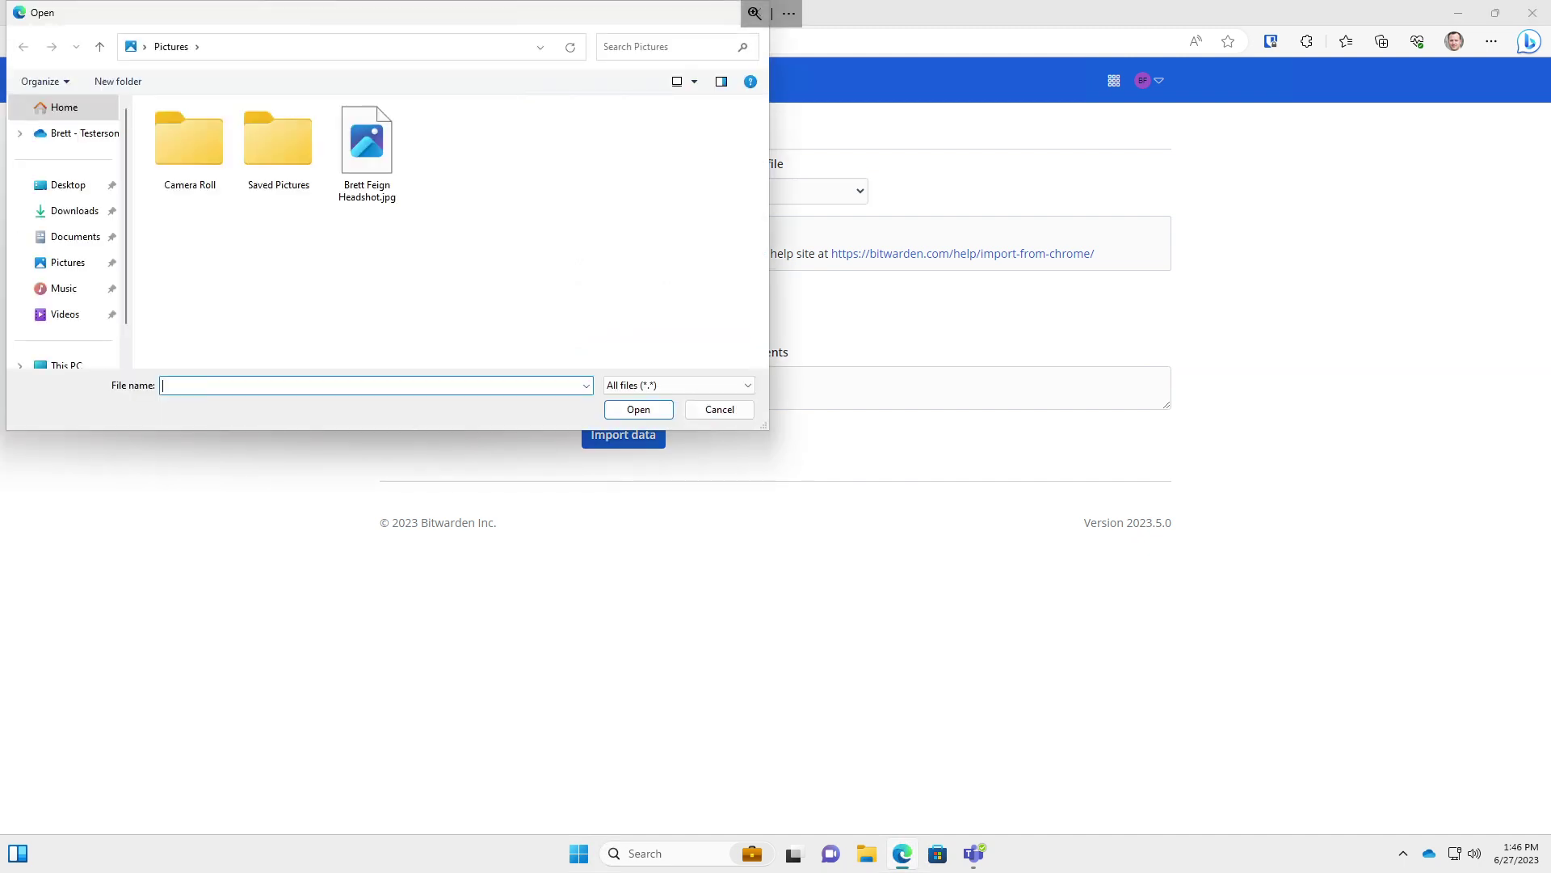
{"action": "left_click", "coordinate": [65, 244]}
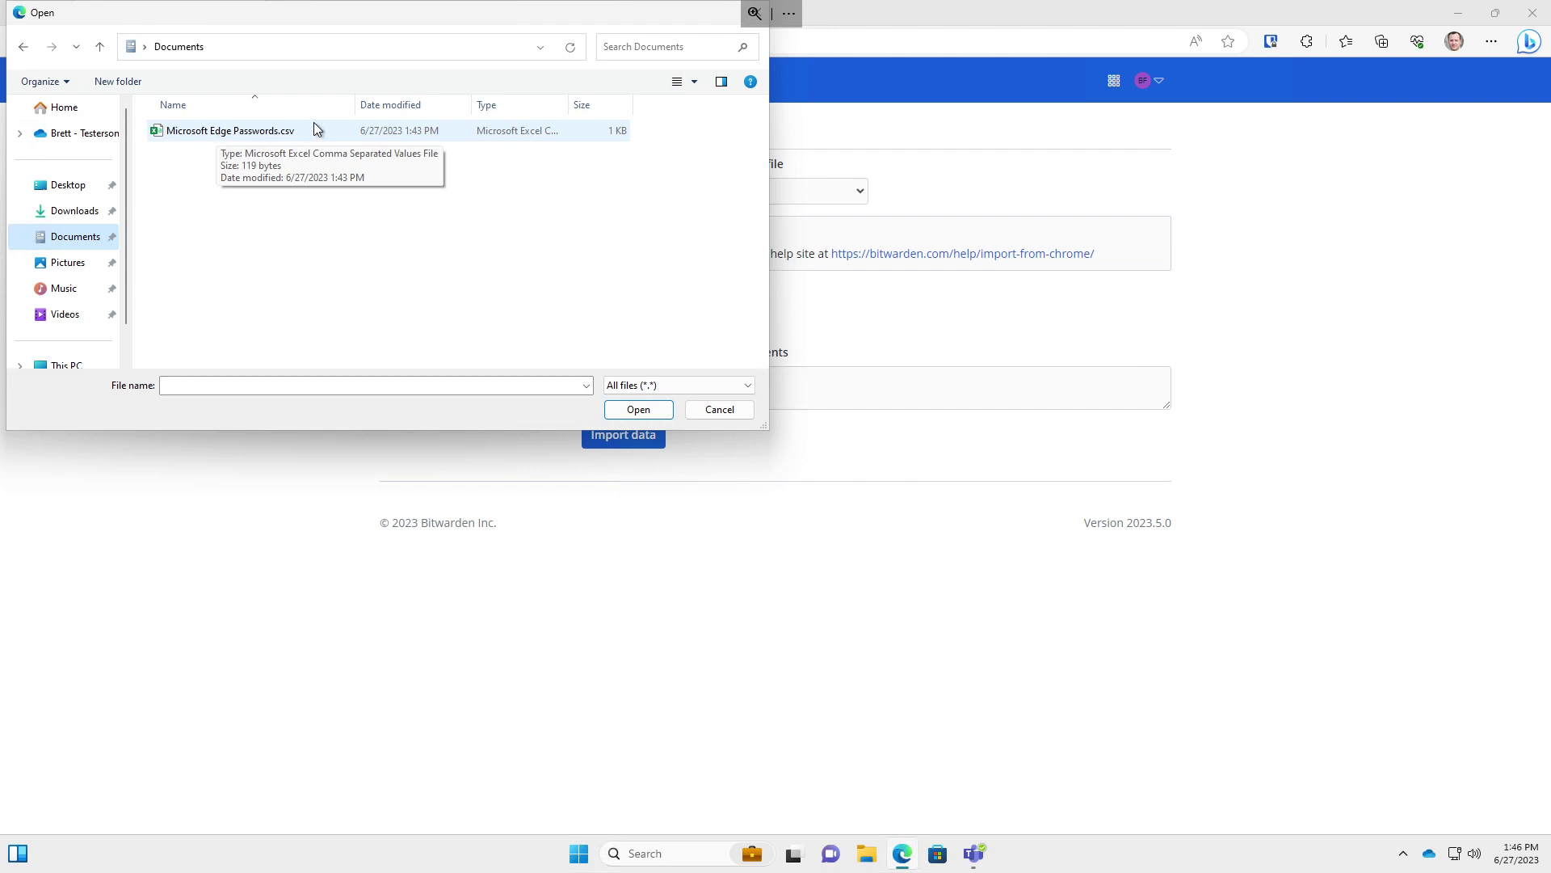
{"action": "left_click", "coordinate": [218, 131]}
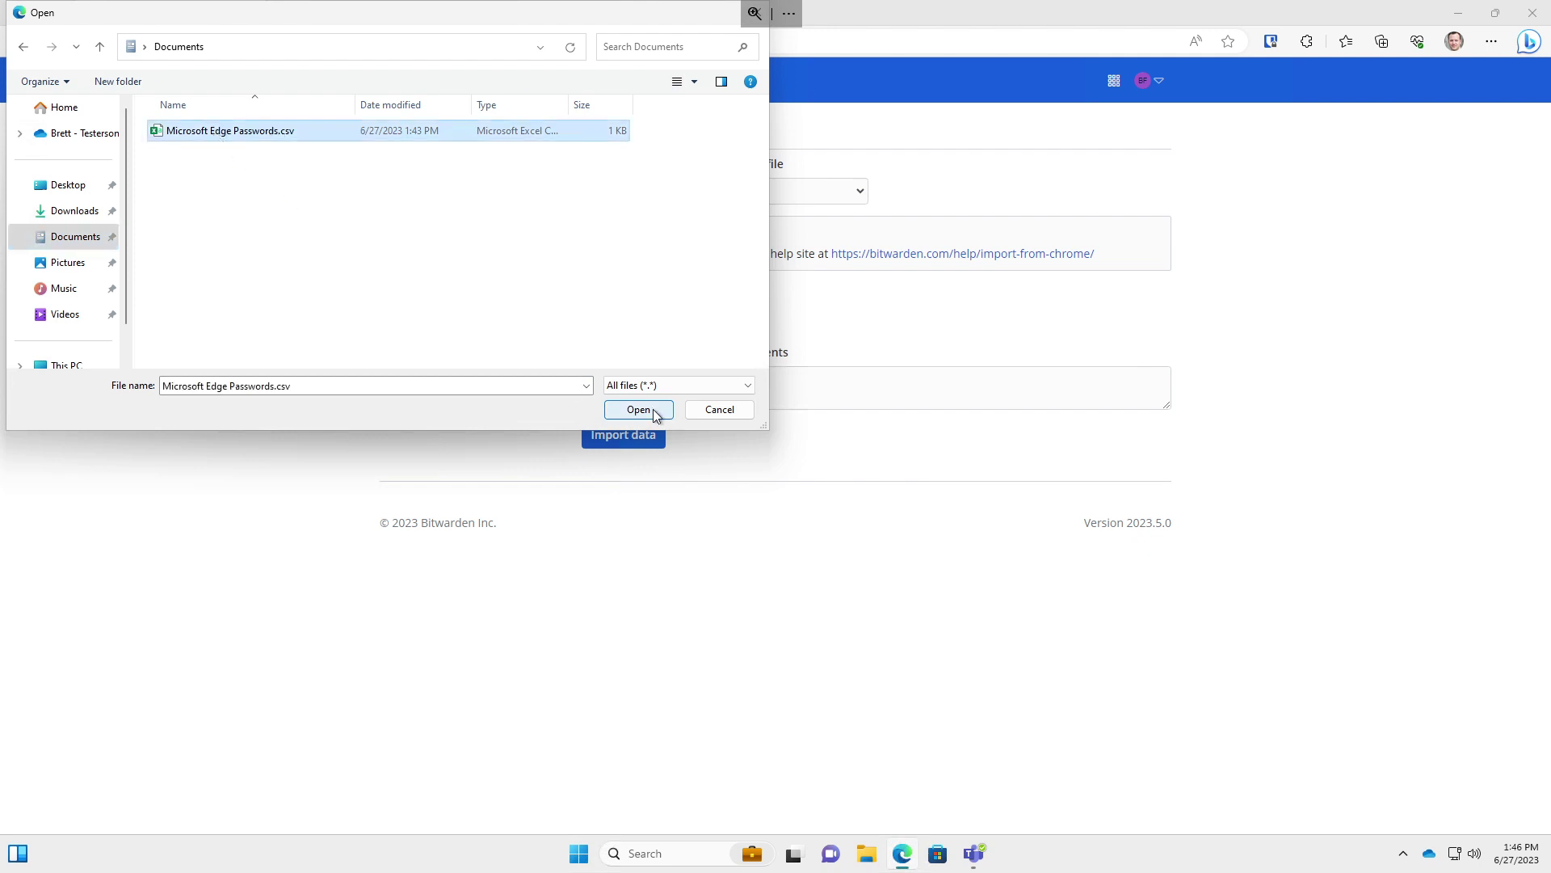
{"action": "left_click", "coordinate": [638, 409]}
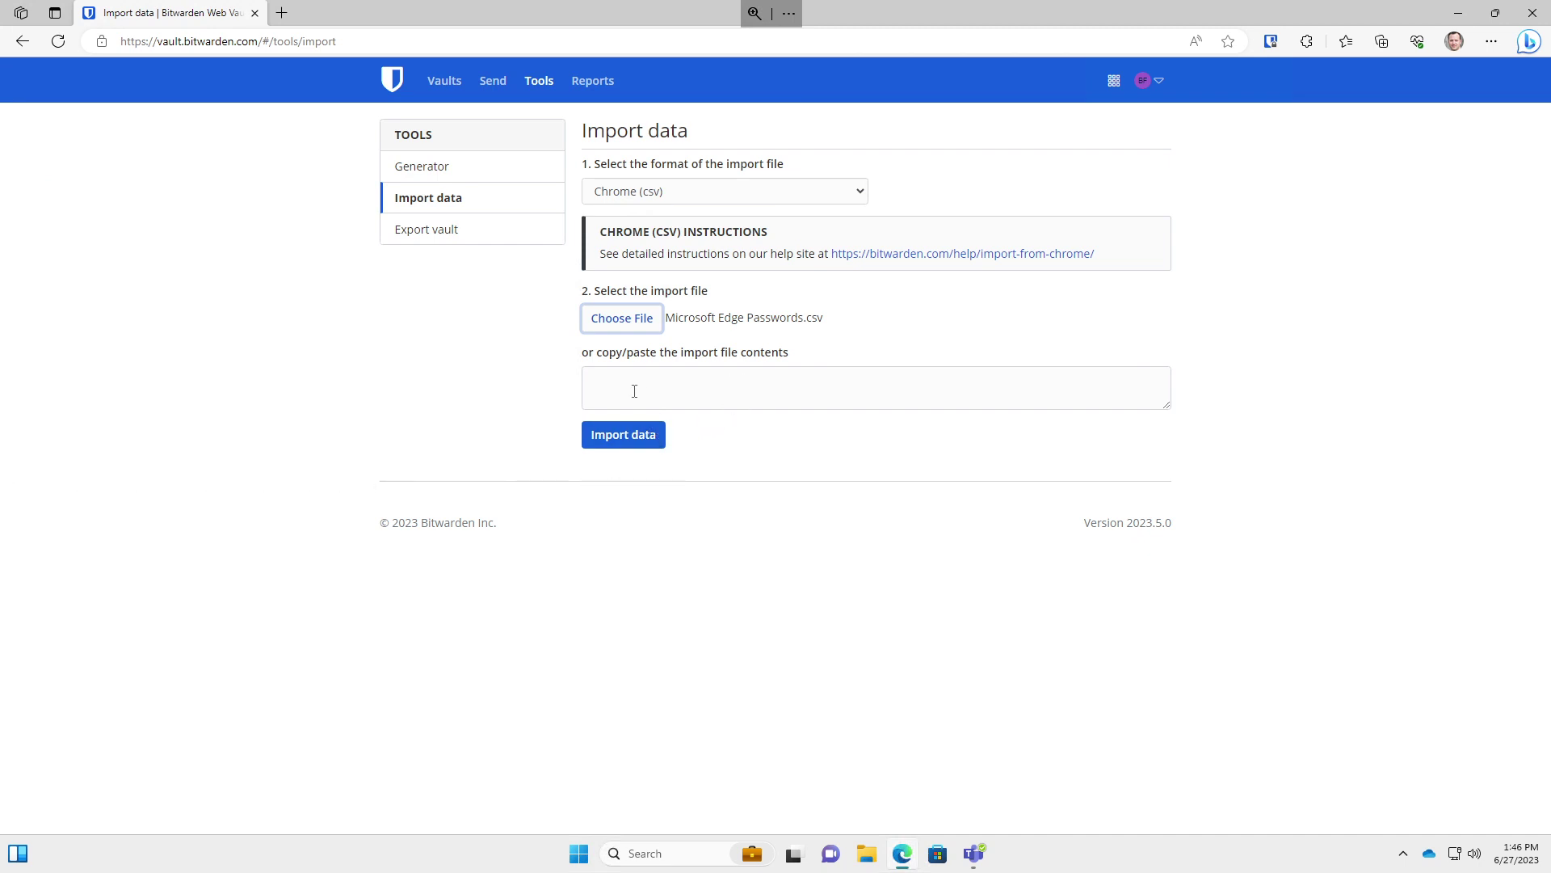
{"action": "left_click", "coordinate": [625, 436]}
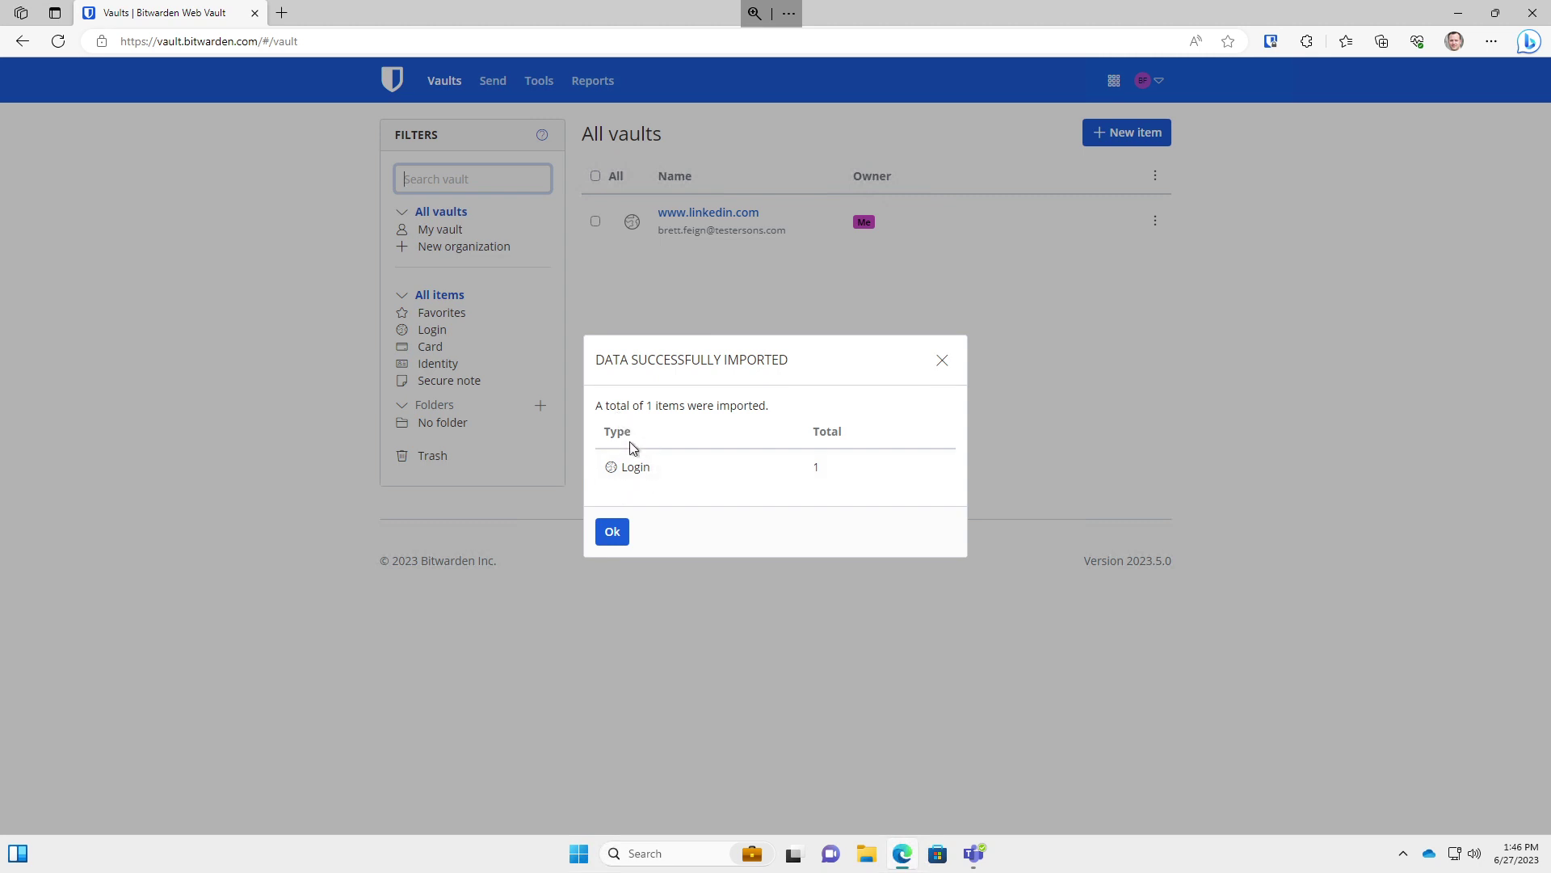
{"action": "left_click", "coordinate": [611, 535]}
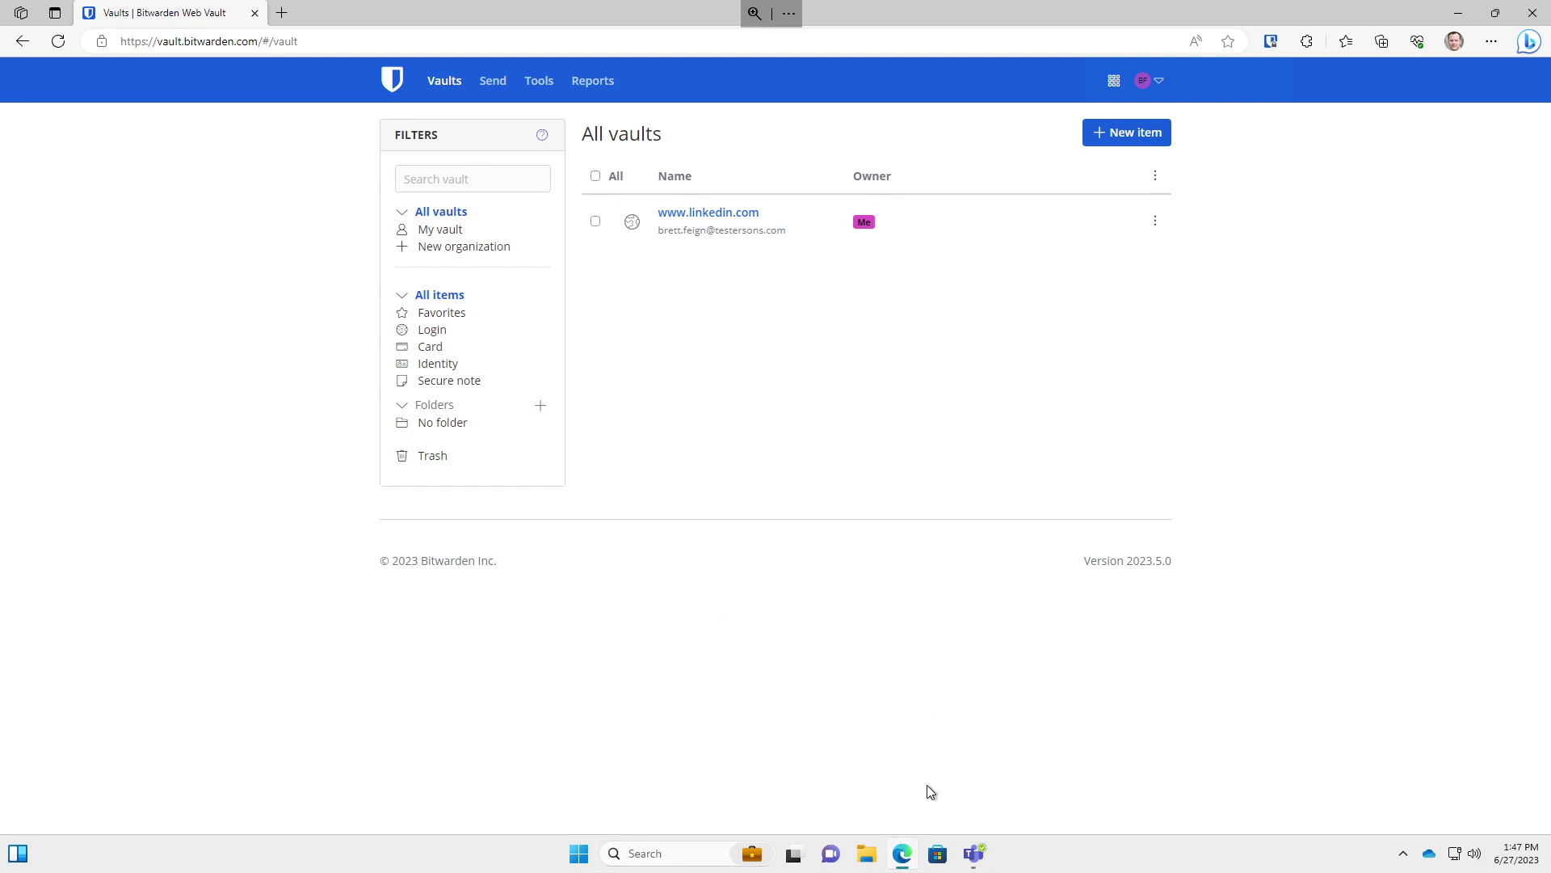
Switch to File Explorer, open the Documents folder and select Microsoft Edge Passwords.csv.
{"action": "left_click", "coordinate": [865, 858]}
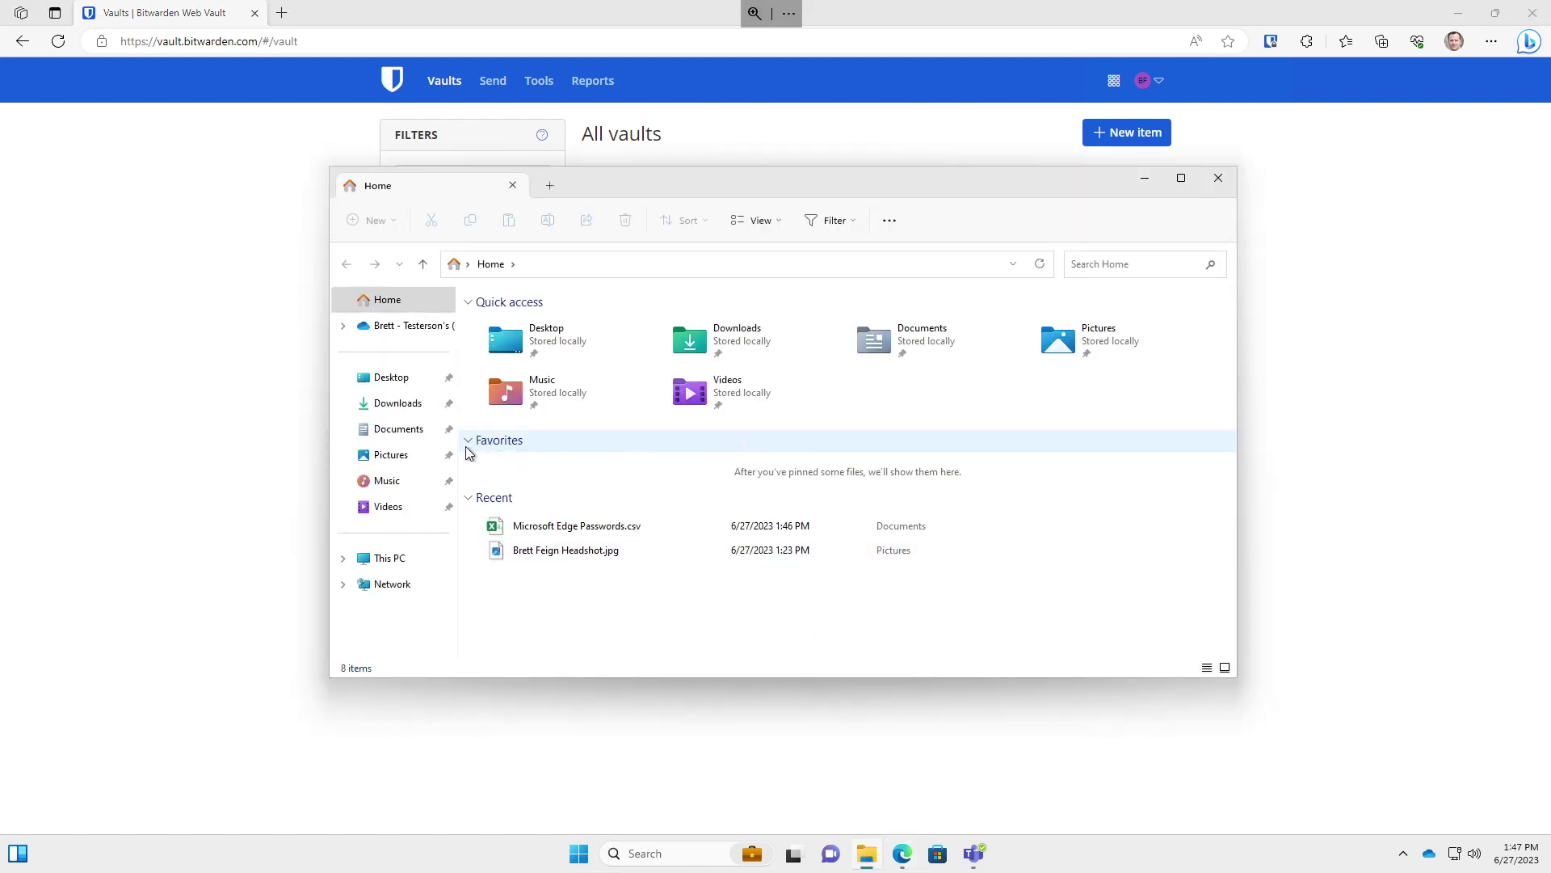
{"action": "left_click", "coordinate": [384, 439]}
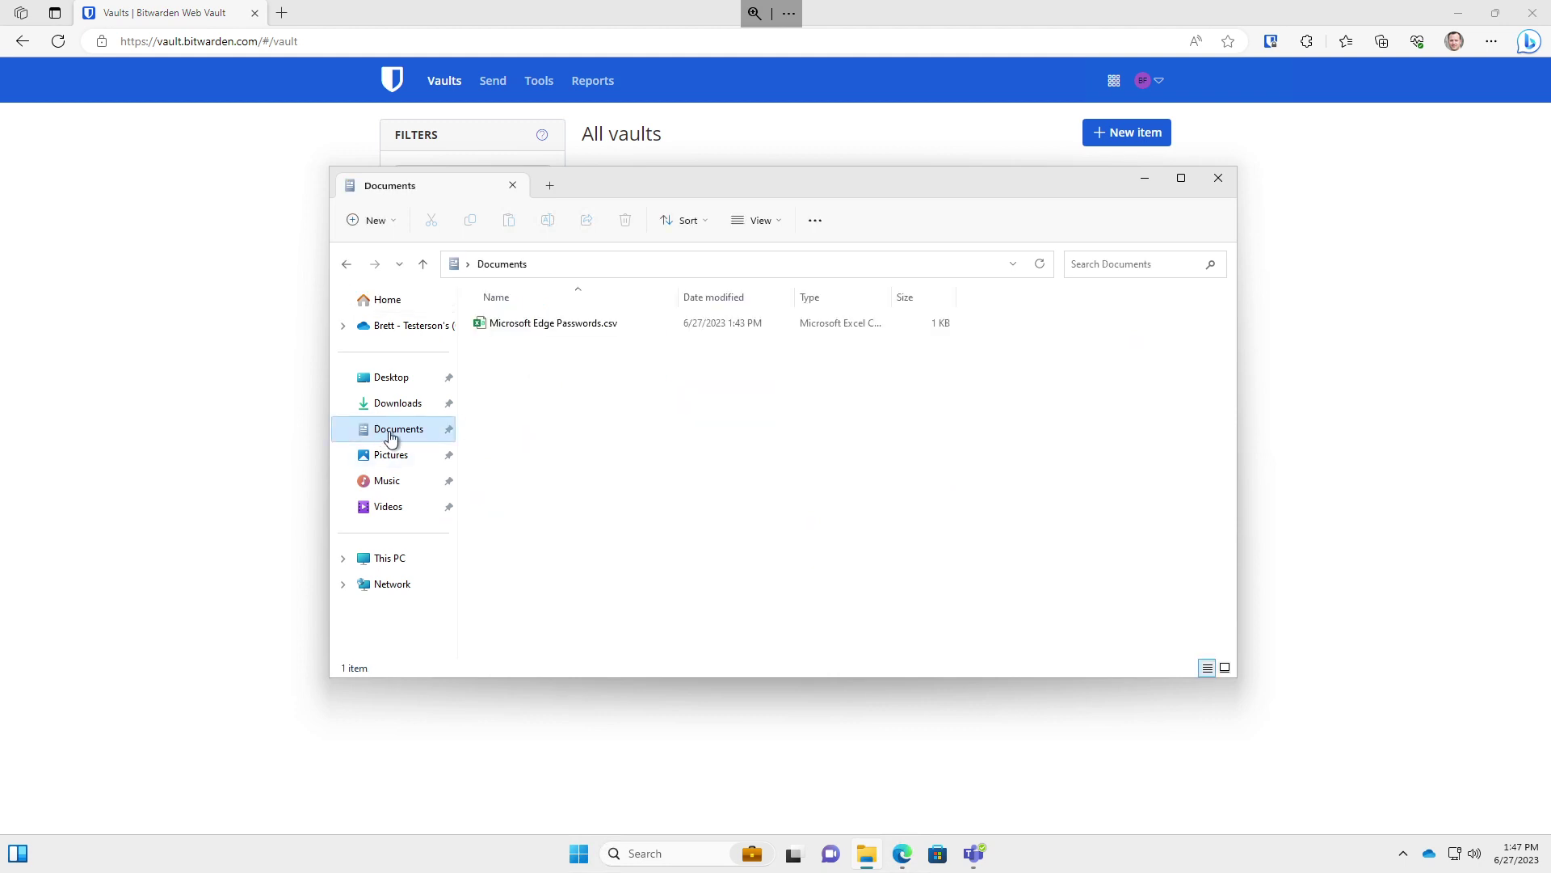
{"action": "left_click", "coordinate": [529, 323]}
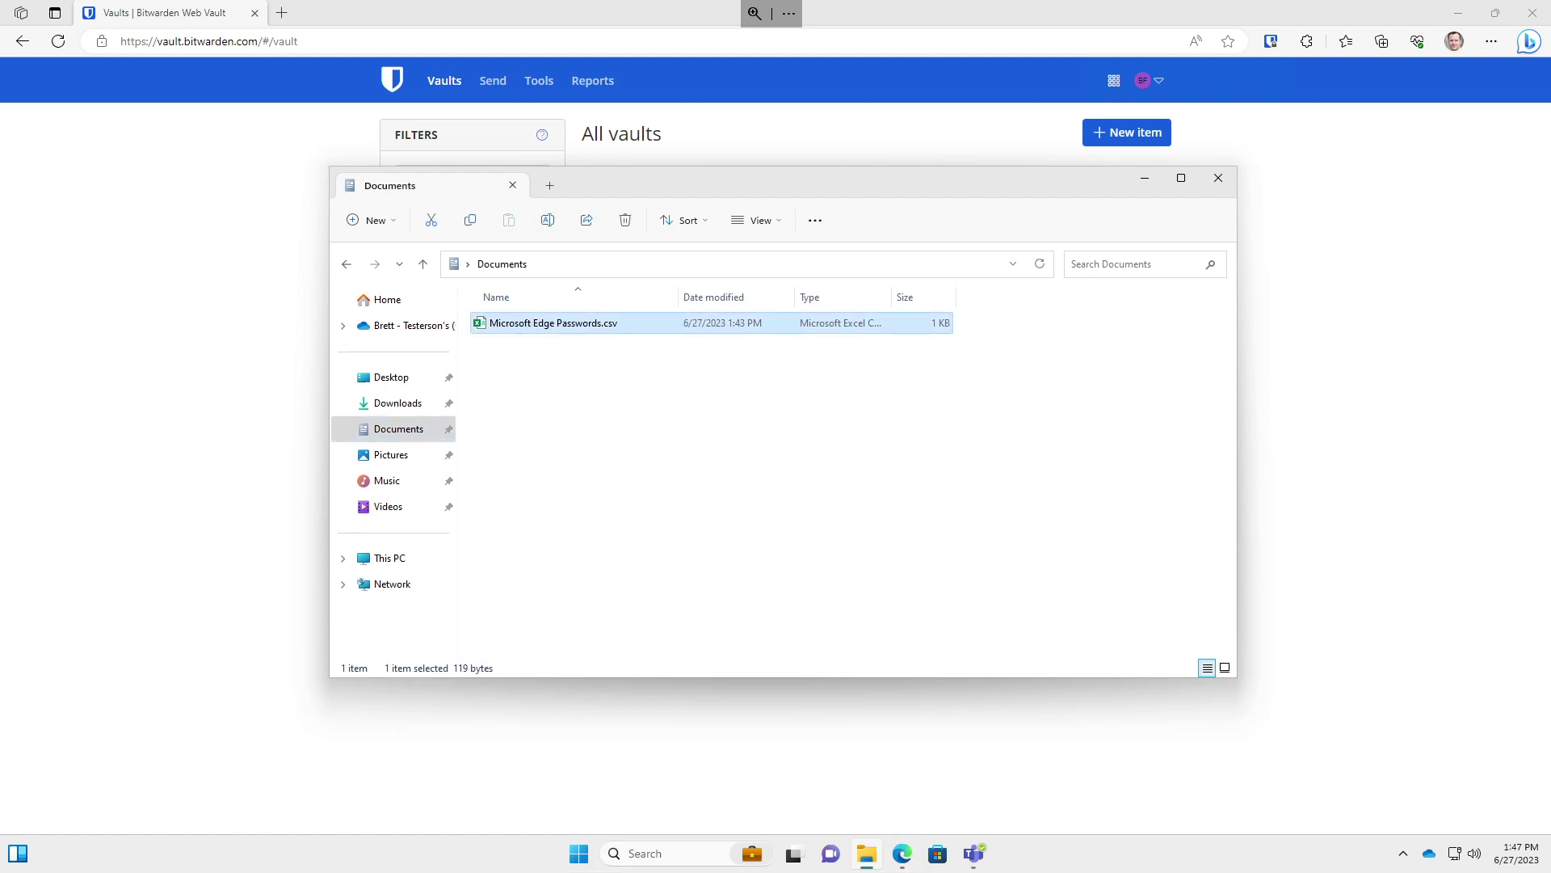
{"action": "right_click", "coordinate": [550, 326]}
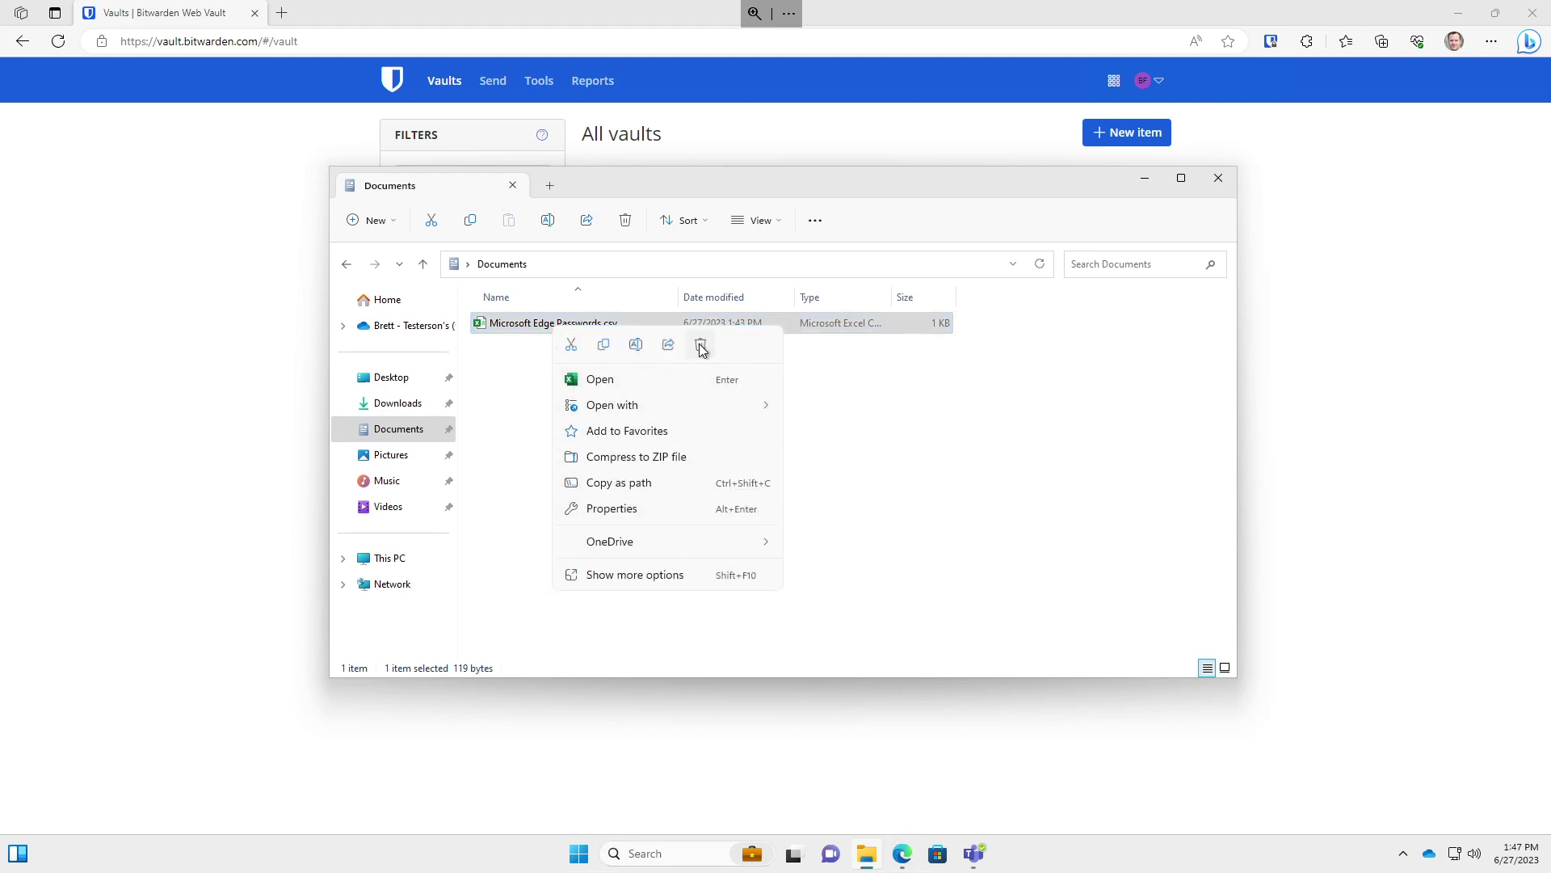
{"action": "left_click", "coordinate": [900, 397]}
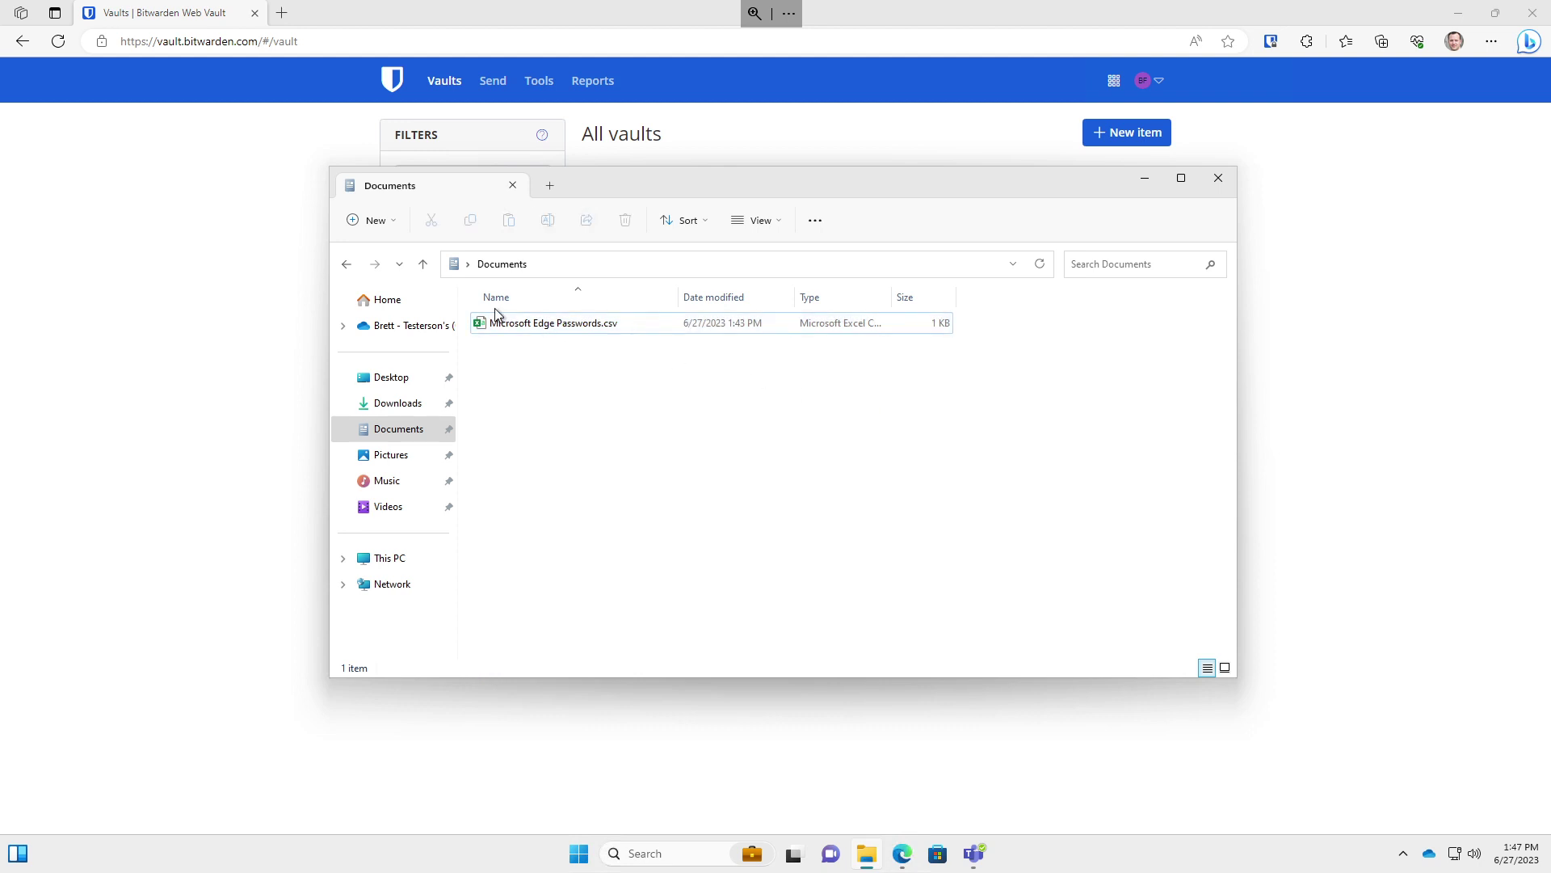
{"action": "right_click", "coordinate": [530, 326]}
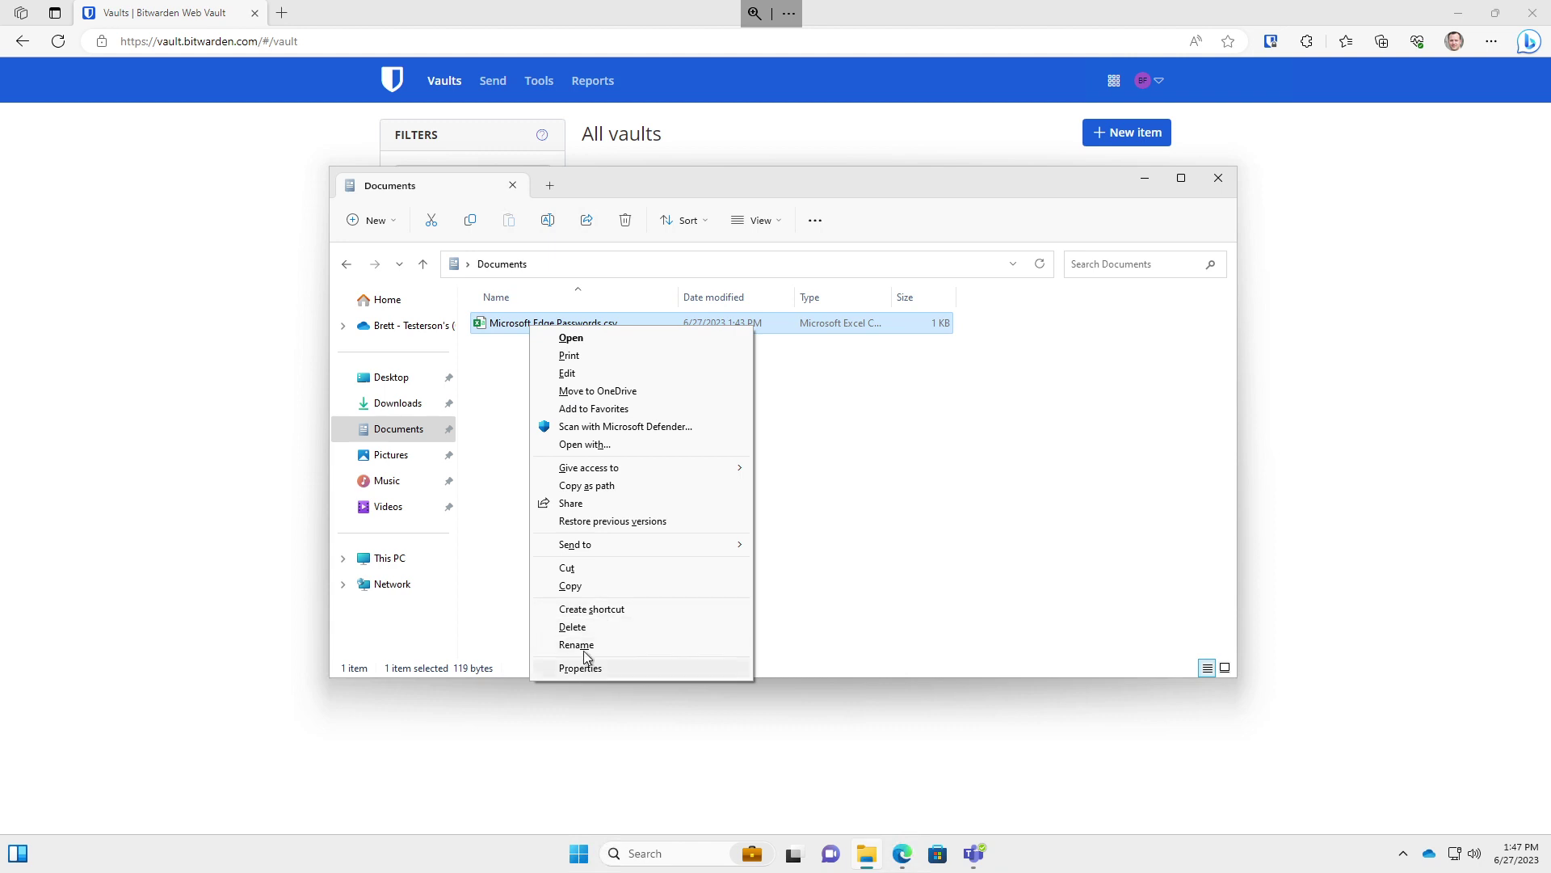
{"action": "left_click", "coordinate": [873, 416]}
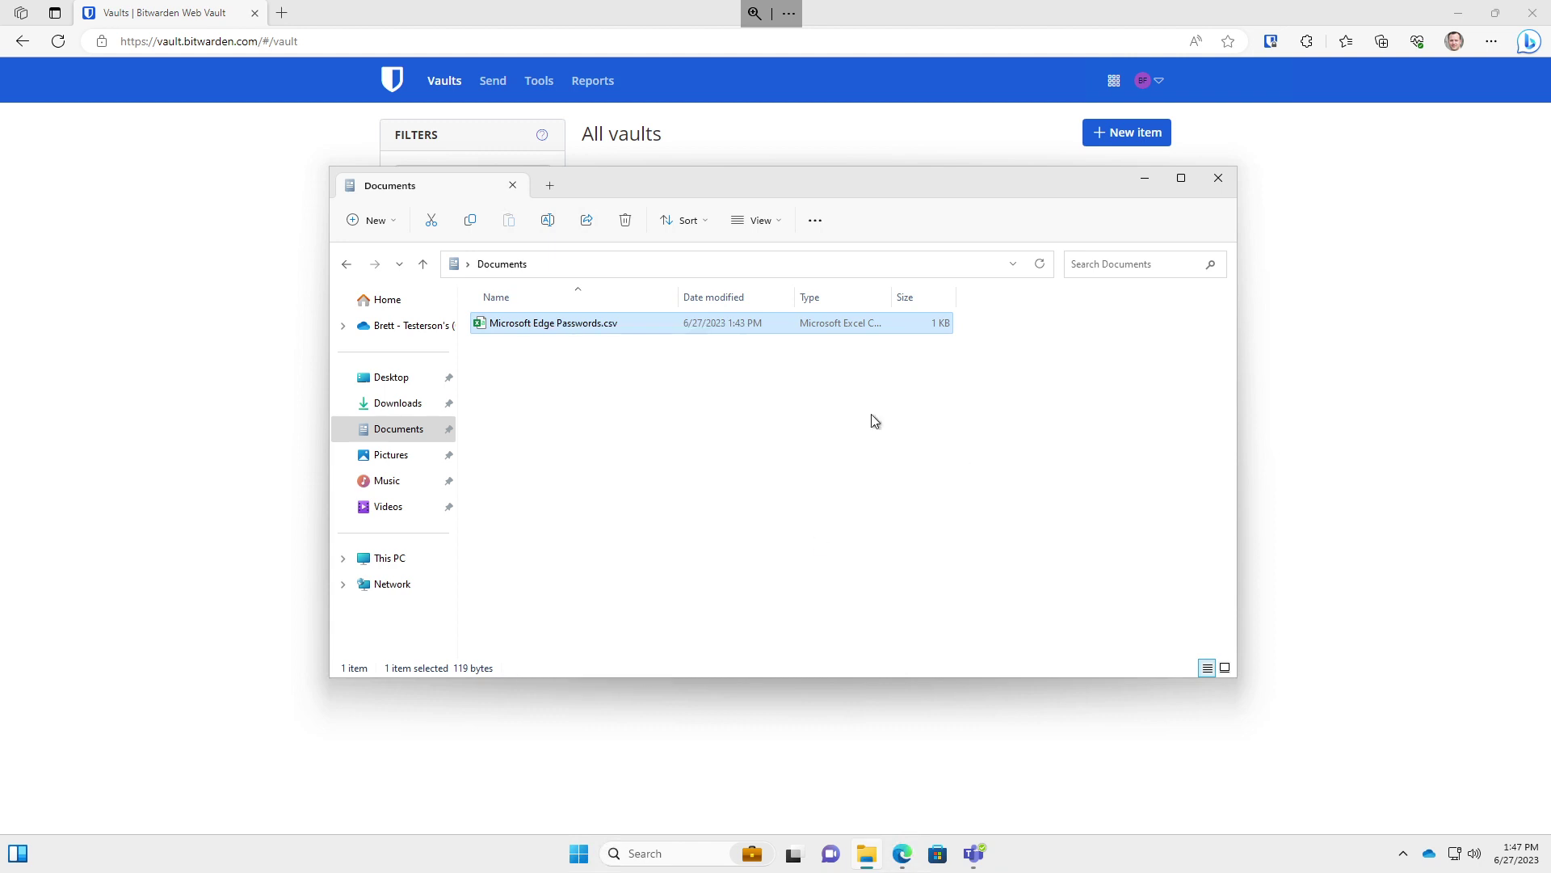
{"action": "right_click", "coordinate": [568, 332]}
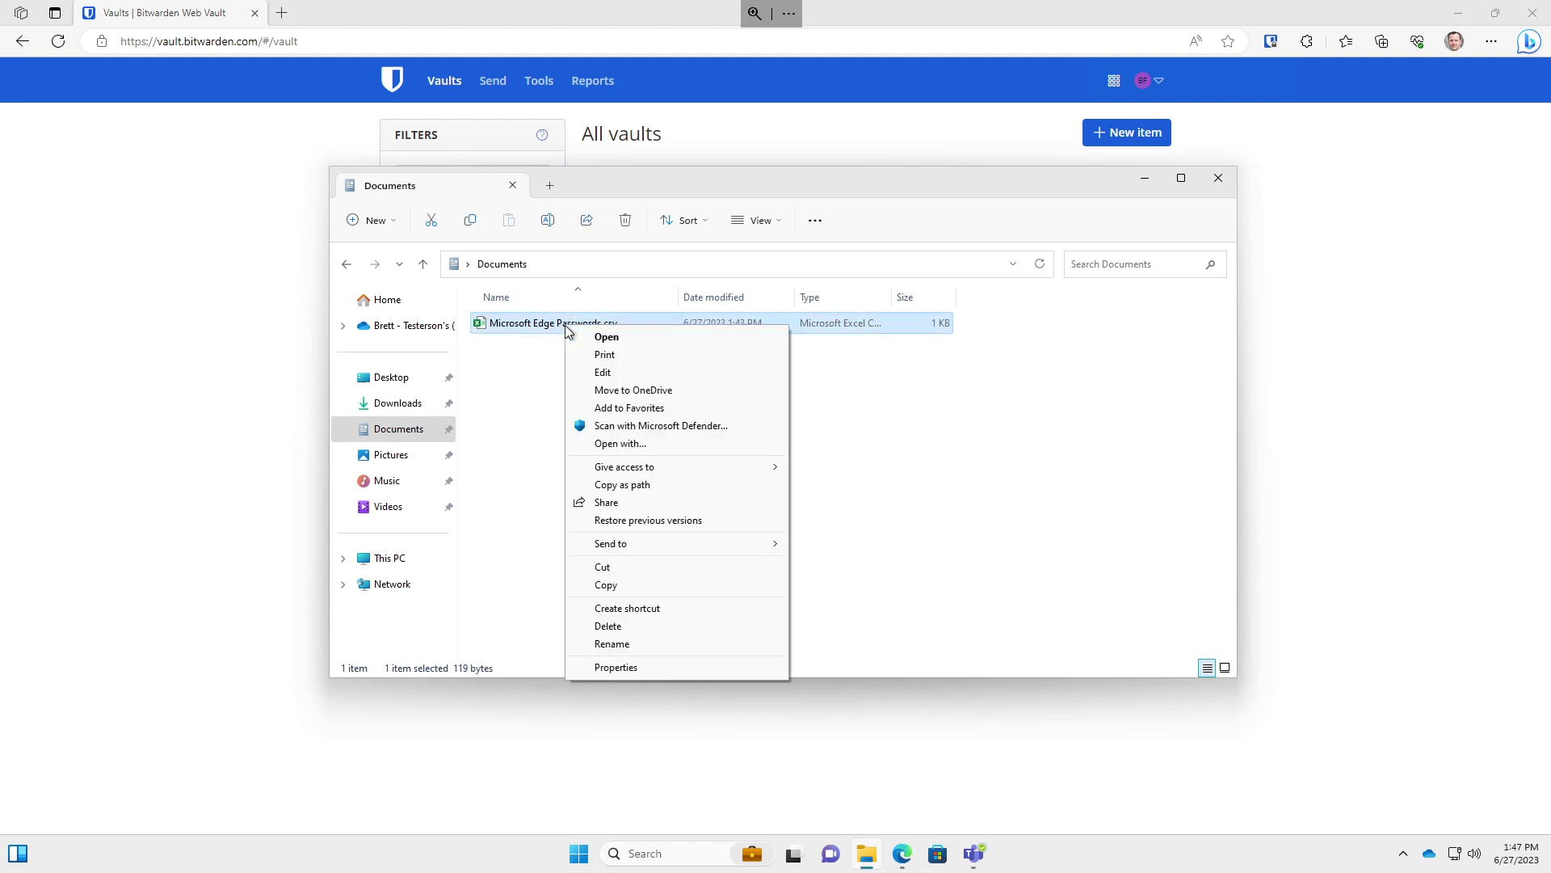
{"action": "left_click", "coordinate": [880, 590]}
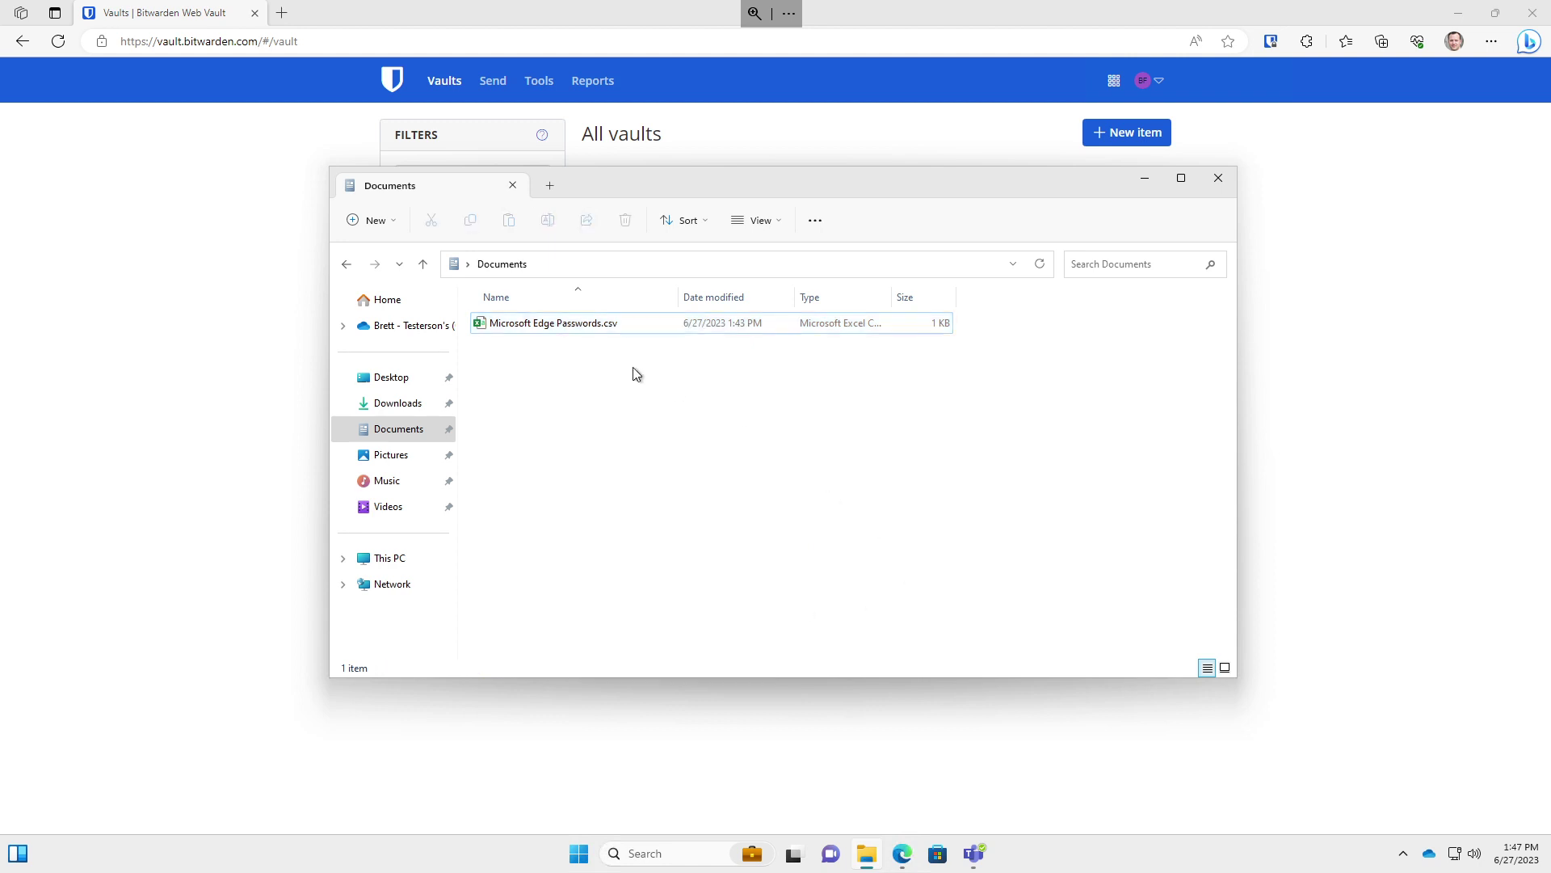
{"action": "right_click", "coordinate": [593, 339]}
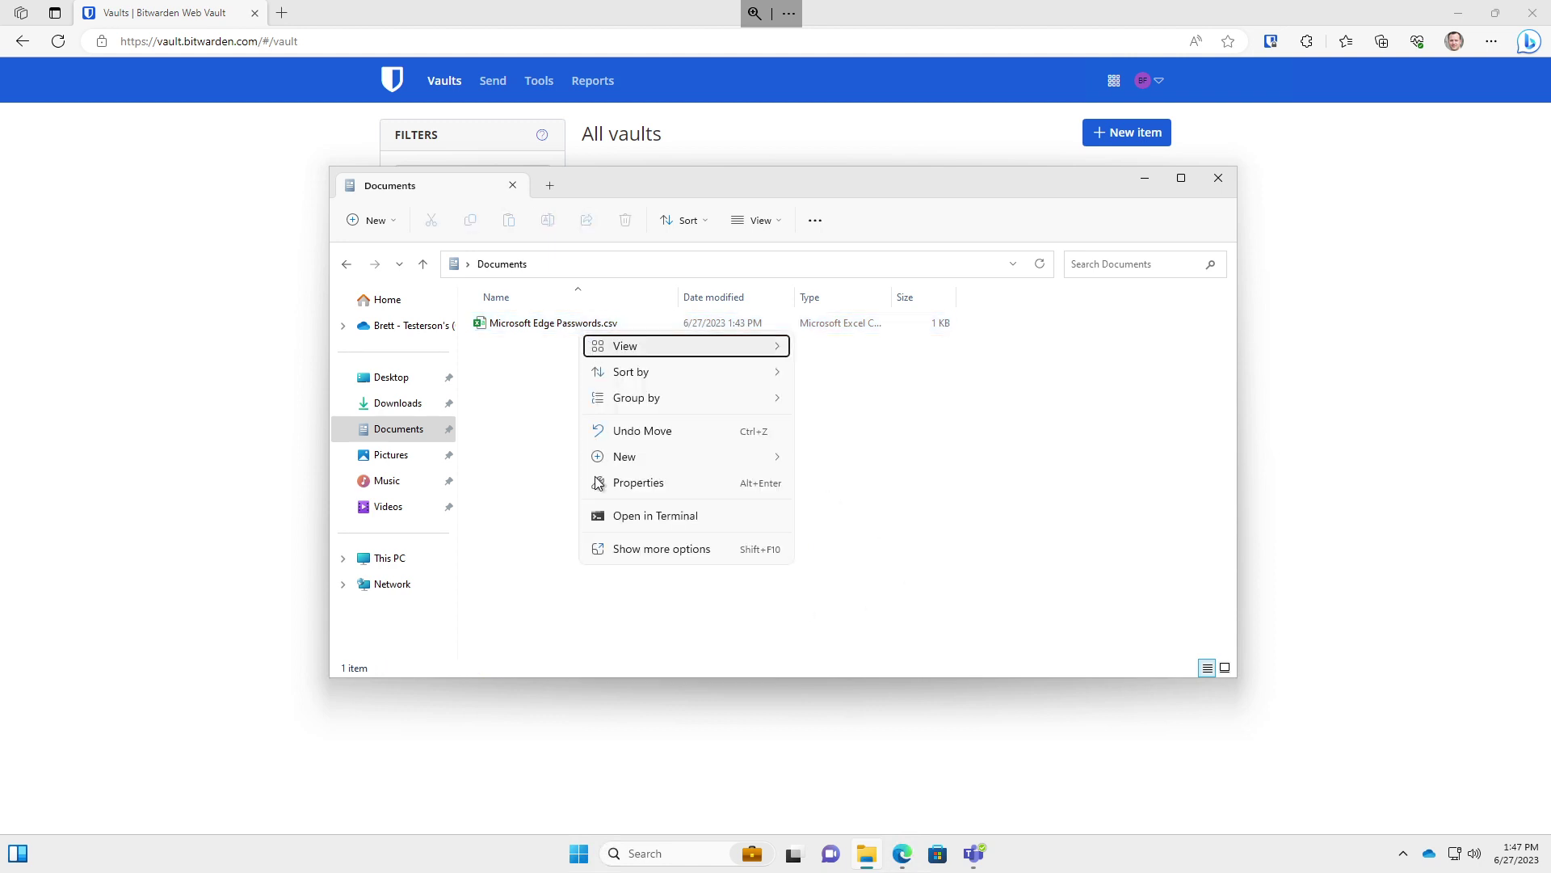
Delete Microsoft Edge Passwords.csv from the Documents folder and remove it permanently by emptying the Recycle Bin.
{"action": "right_click", "coordinate": [530, 330], "text": "shift"}
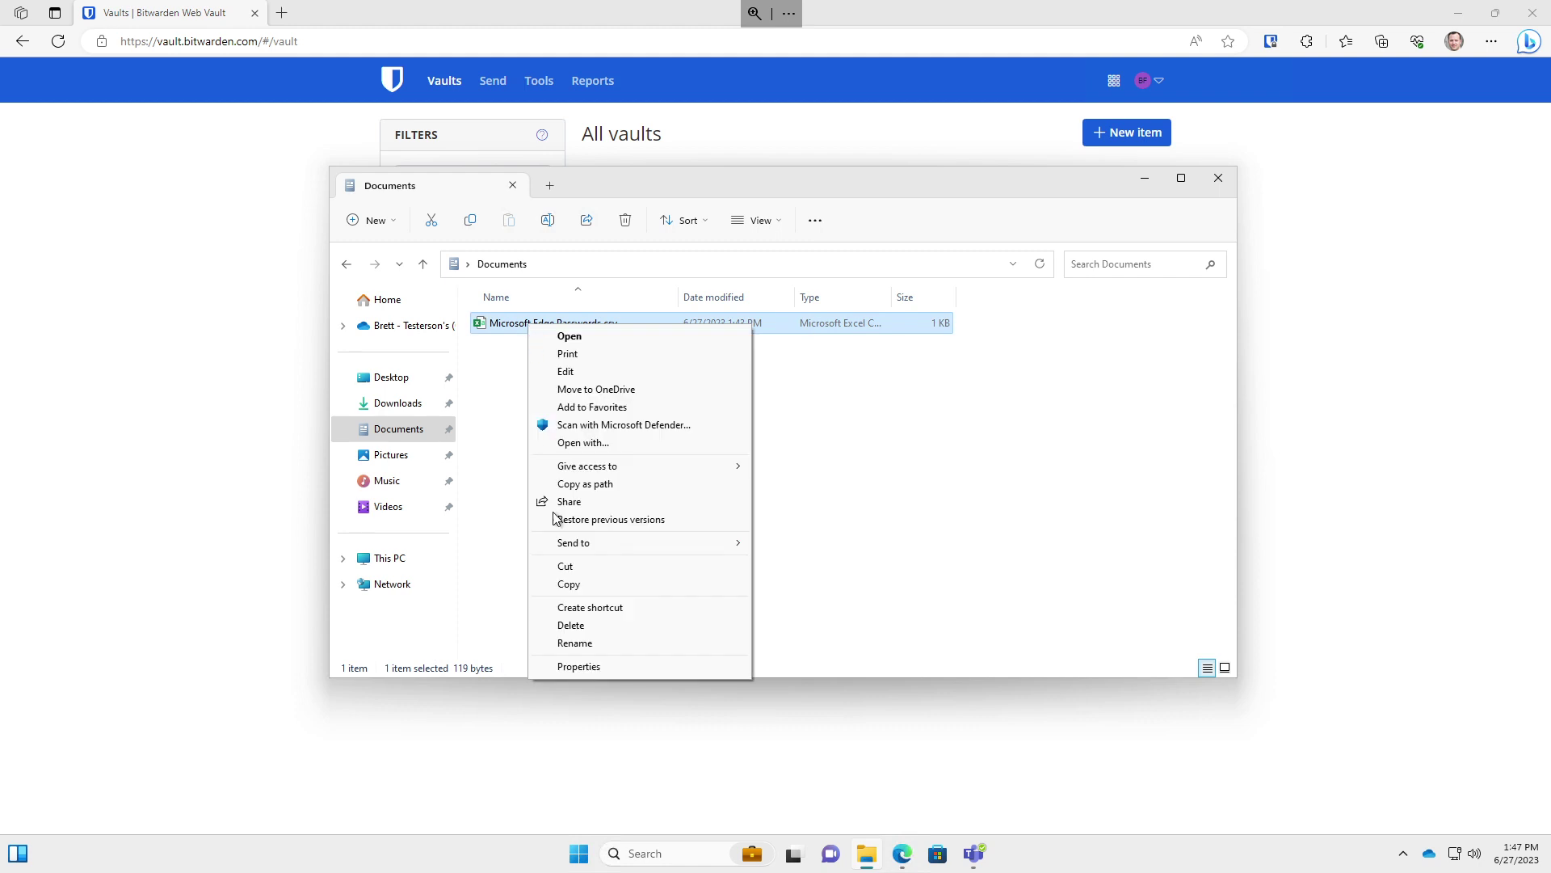
{"action": "left_click", "coordinate": [578, 629]}
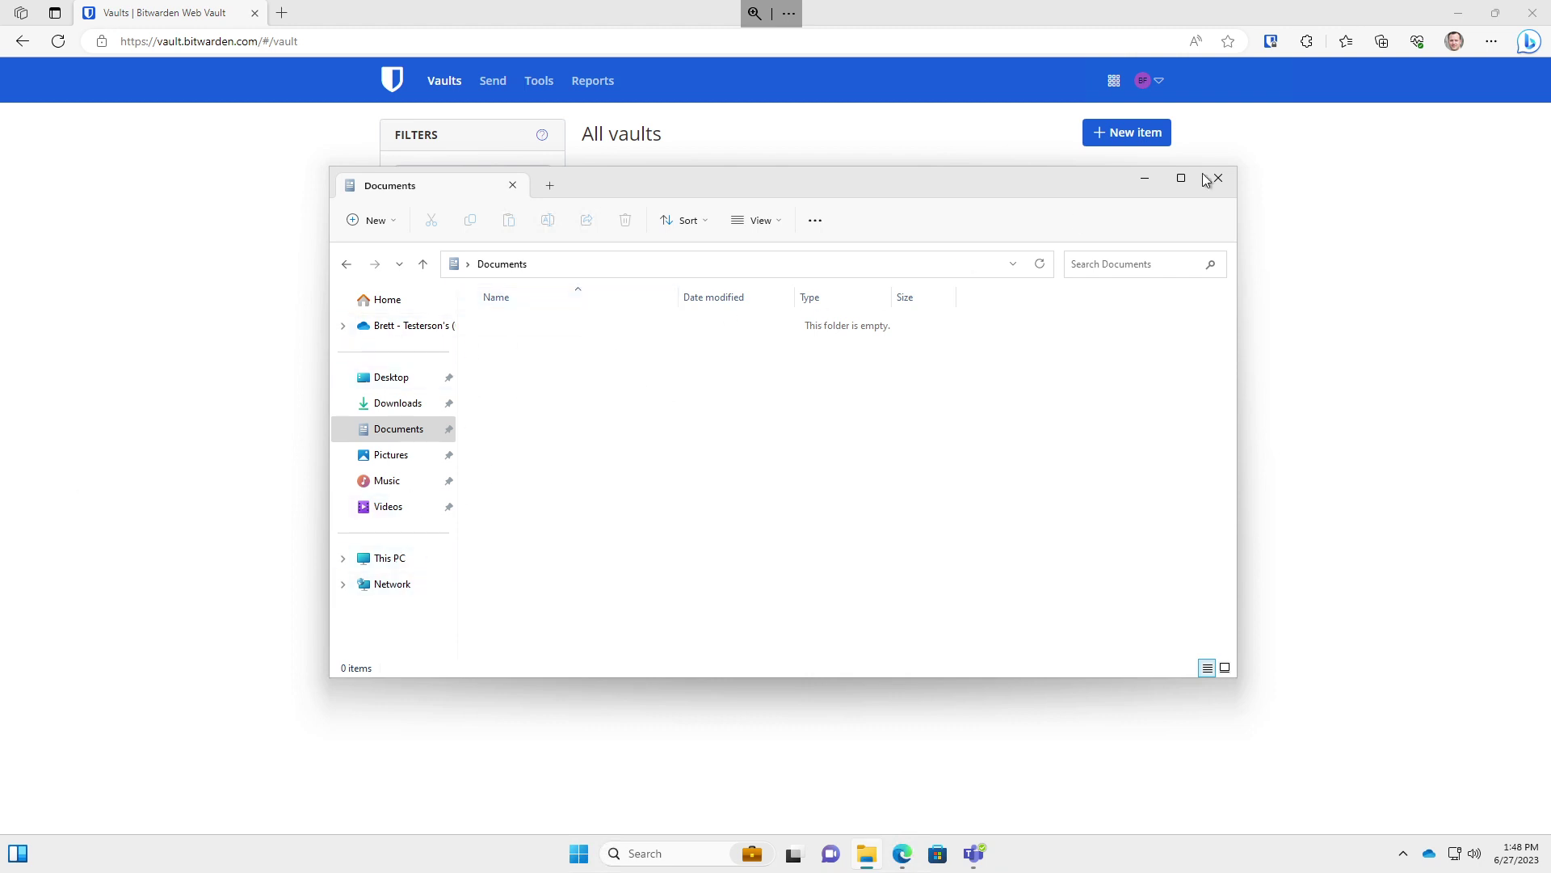
{"action": "left_click", "coordinate": [1458, 17]}
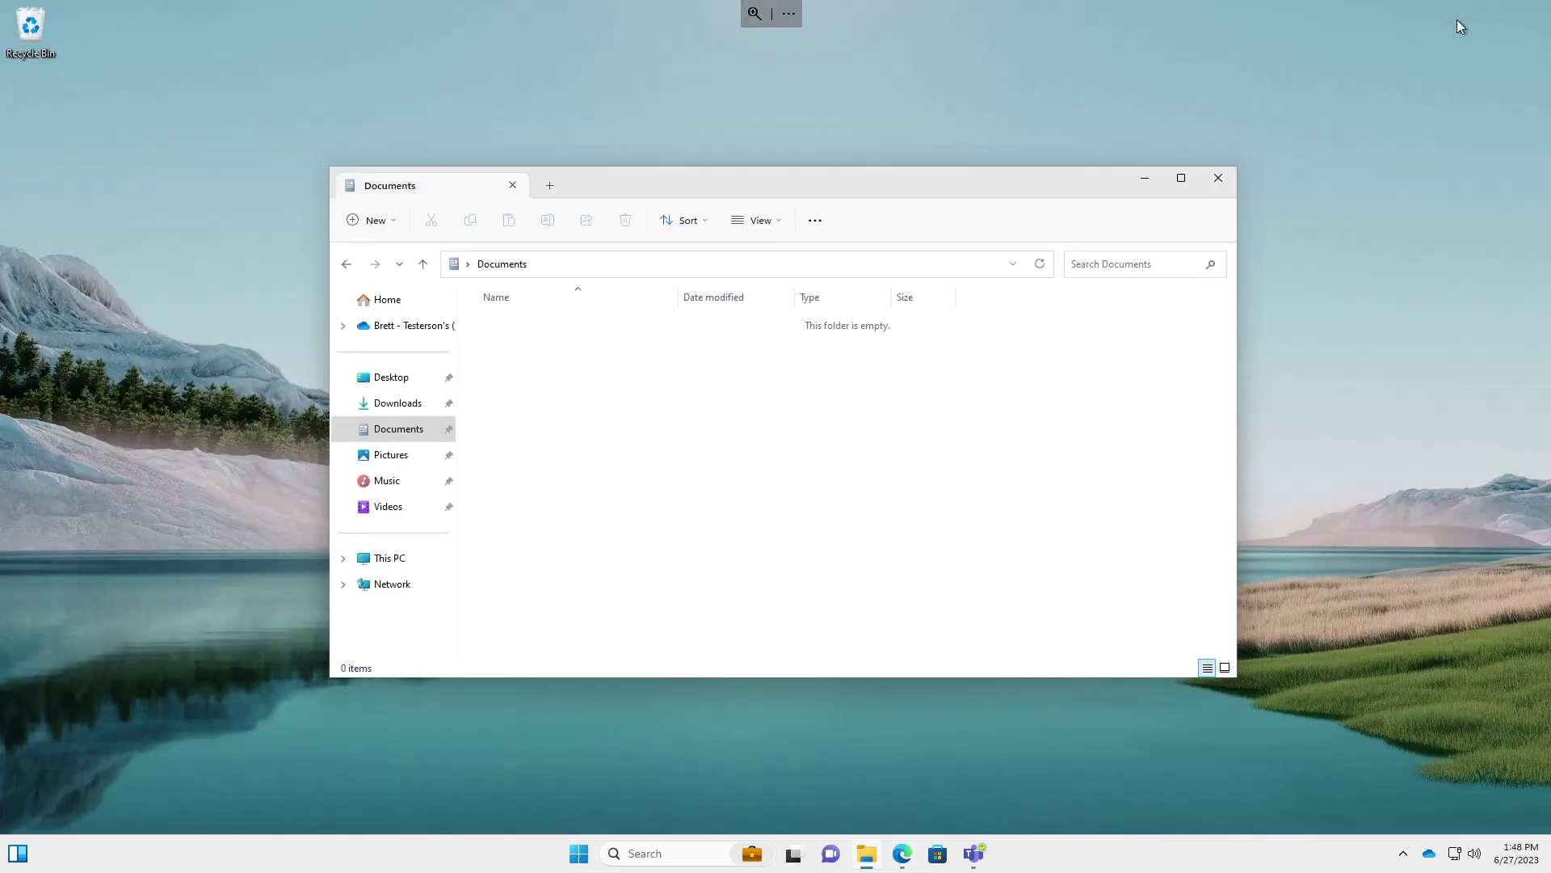
{"action": "right_click", "coordinate": [39, 30]}
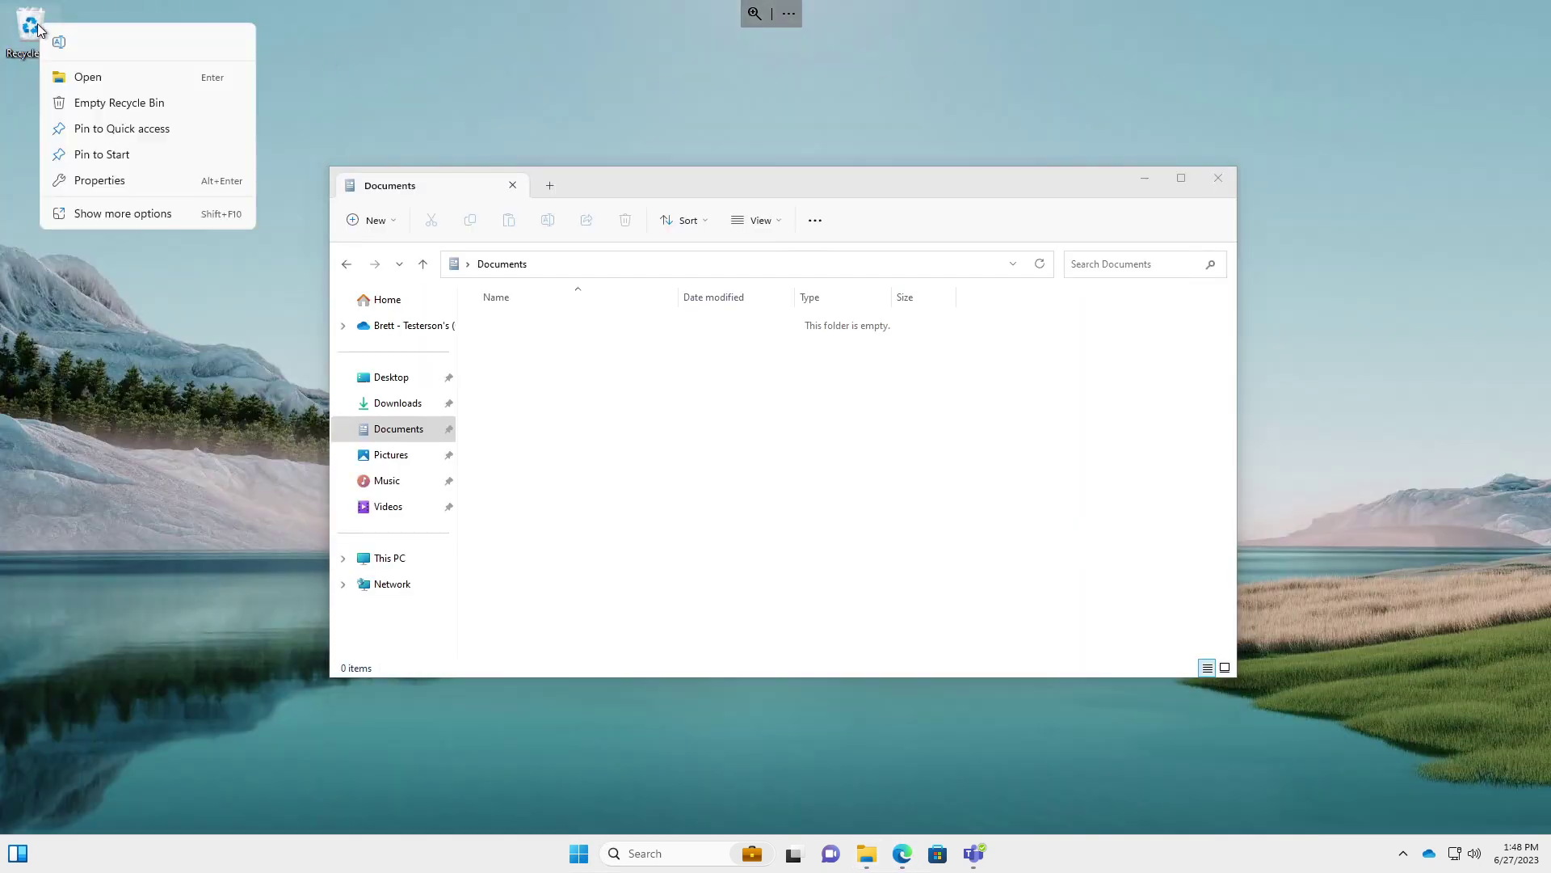
{"action": "left_click", "coordinate": [122, 105]}
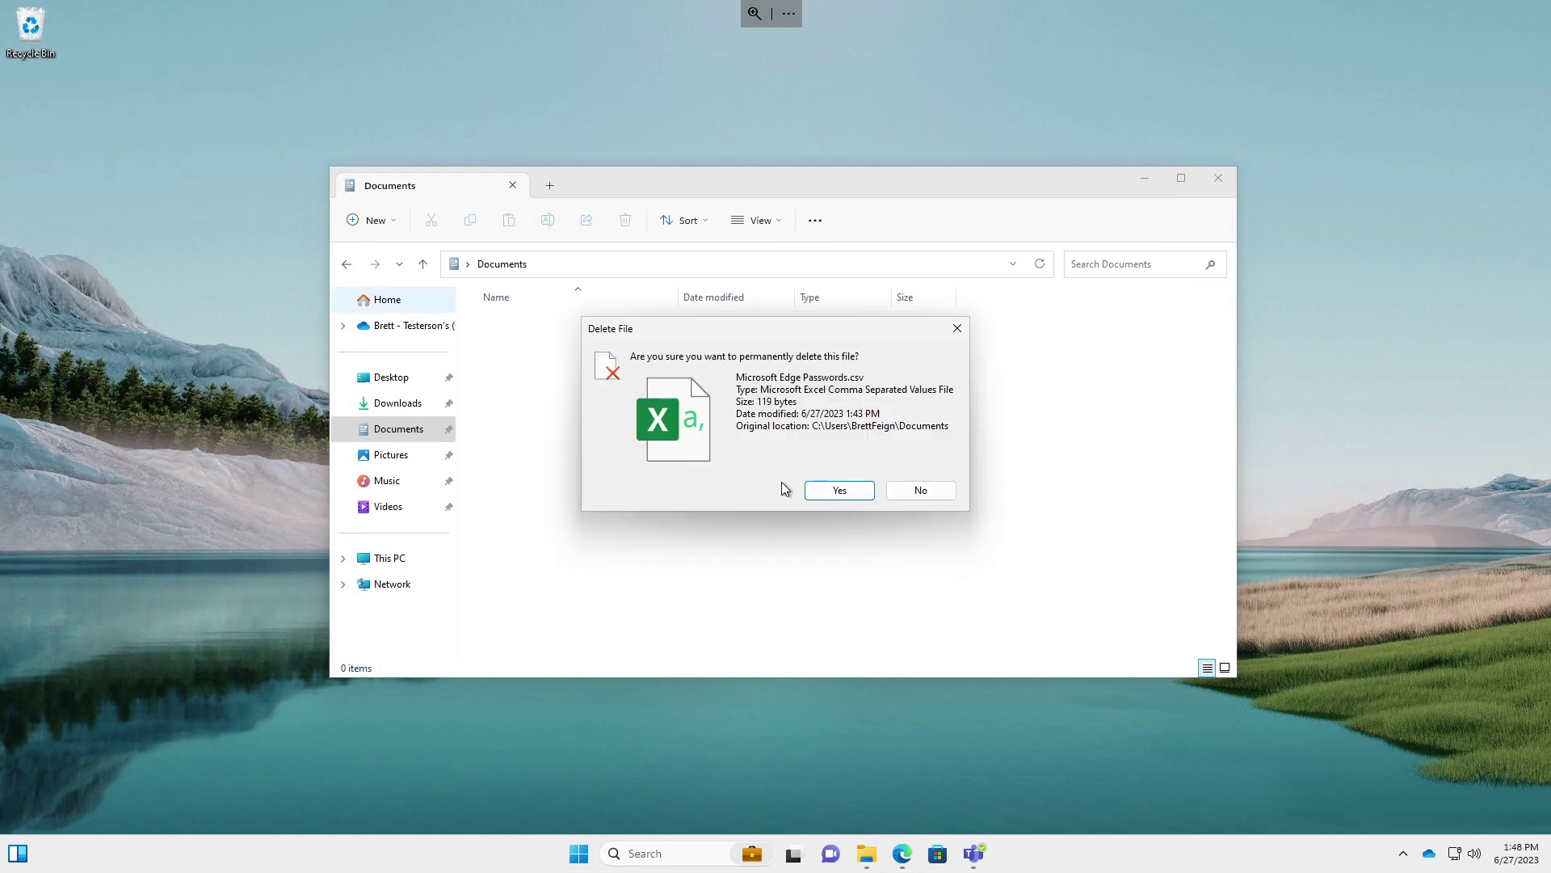
{"action": "left_click", "coordinate": [846, 502]}
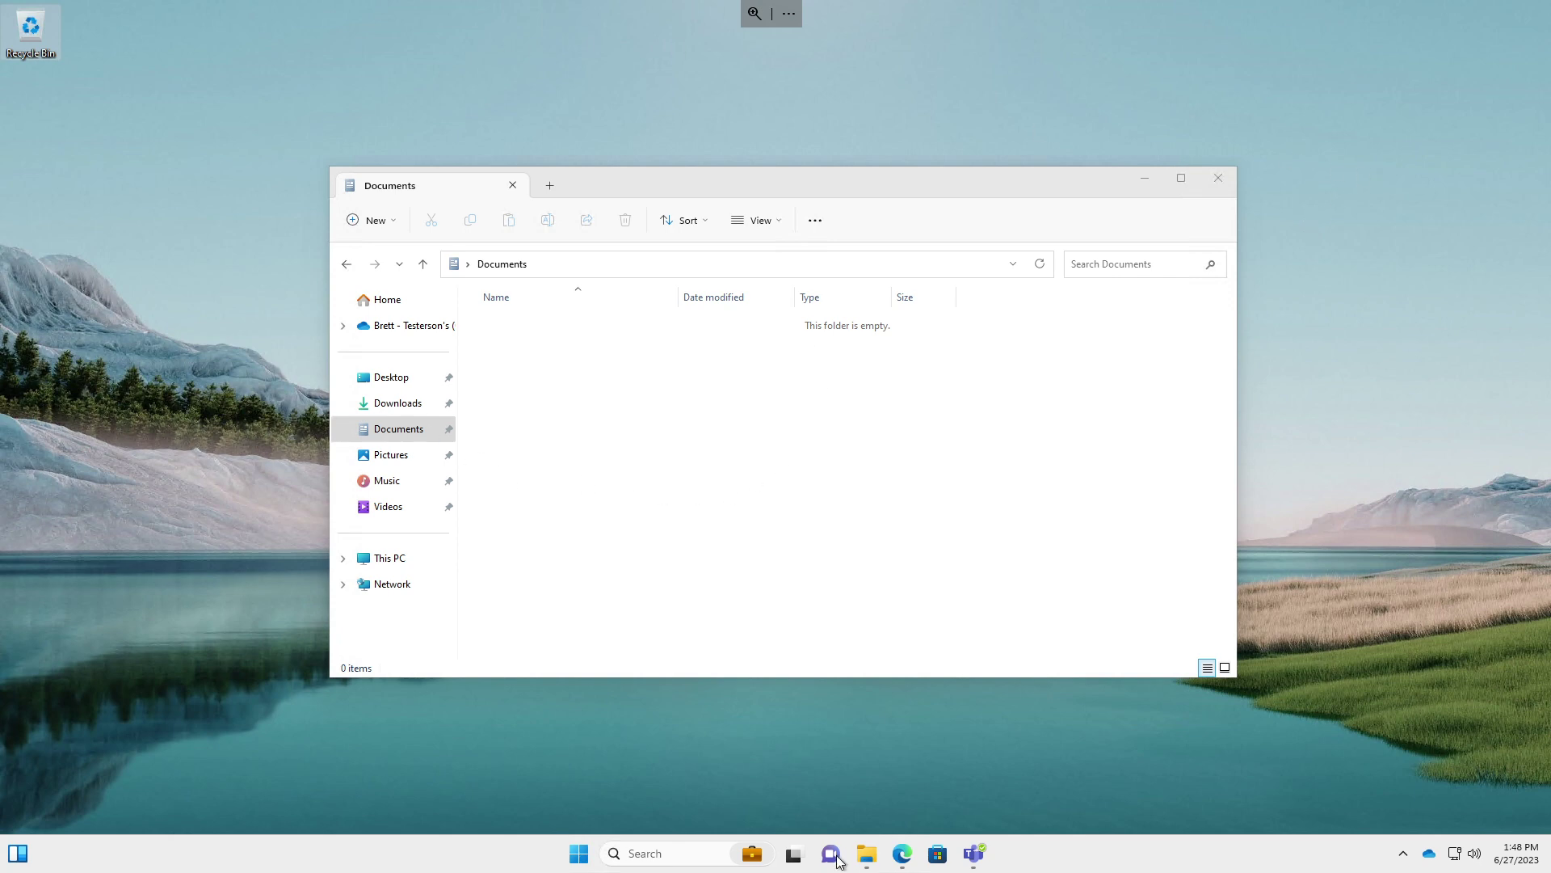
Switch back to Microsoft Edge and unlock the Bitwarden browser extension with the account's PIN.
{"action": "left_click", "coordinate": [903, 857]}
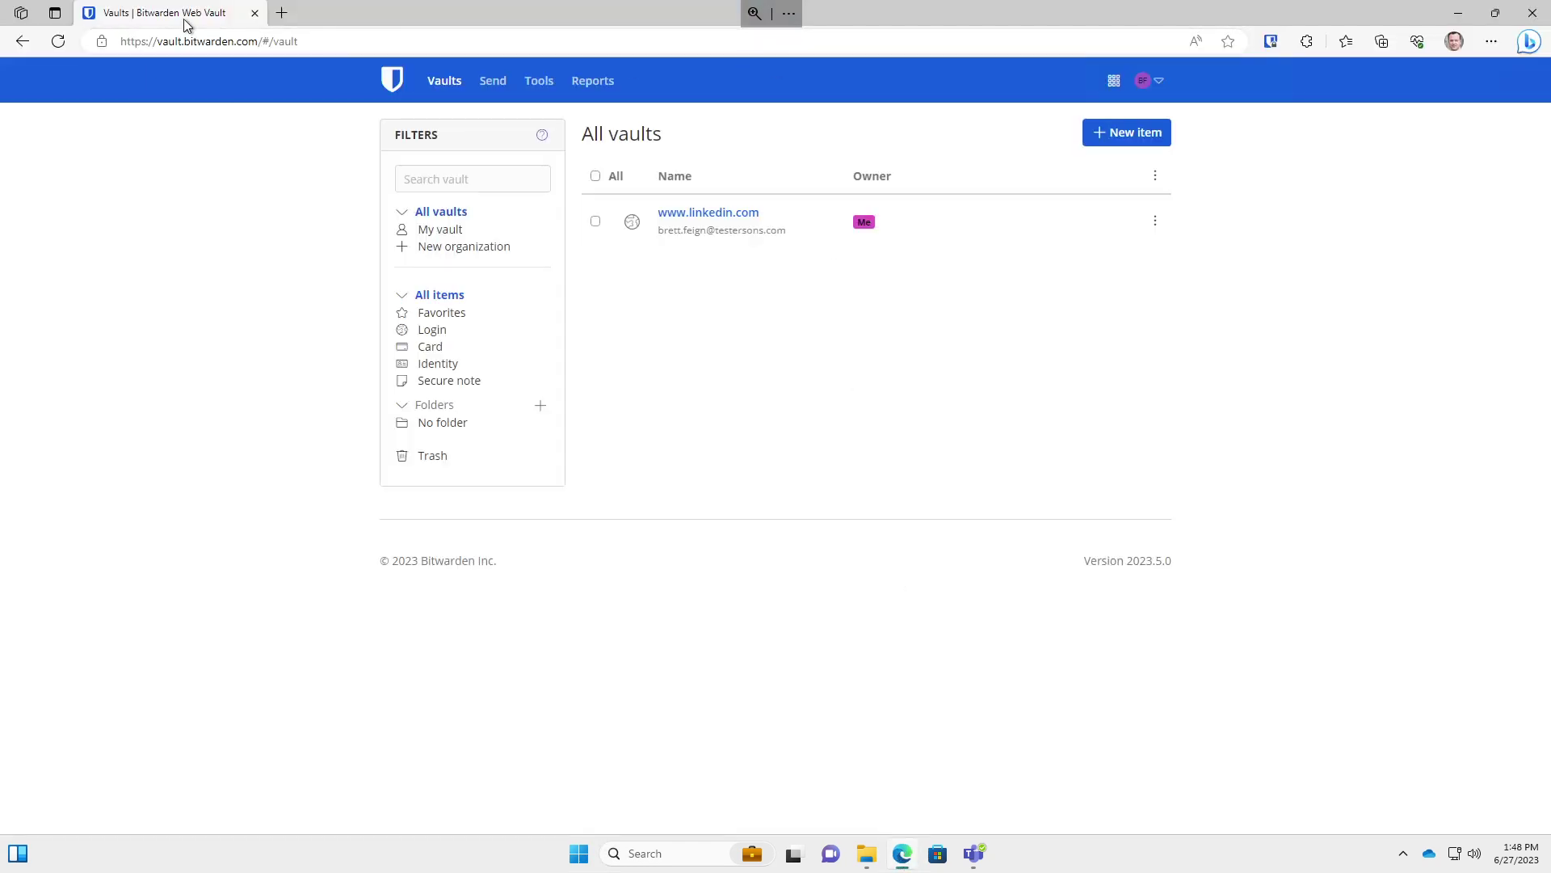
{"action": "left_click", "coordinate": [1272, 42]}
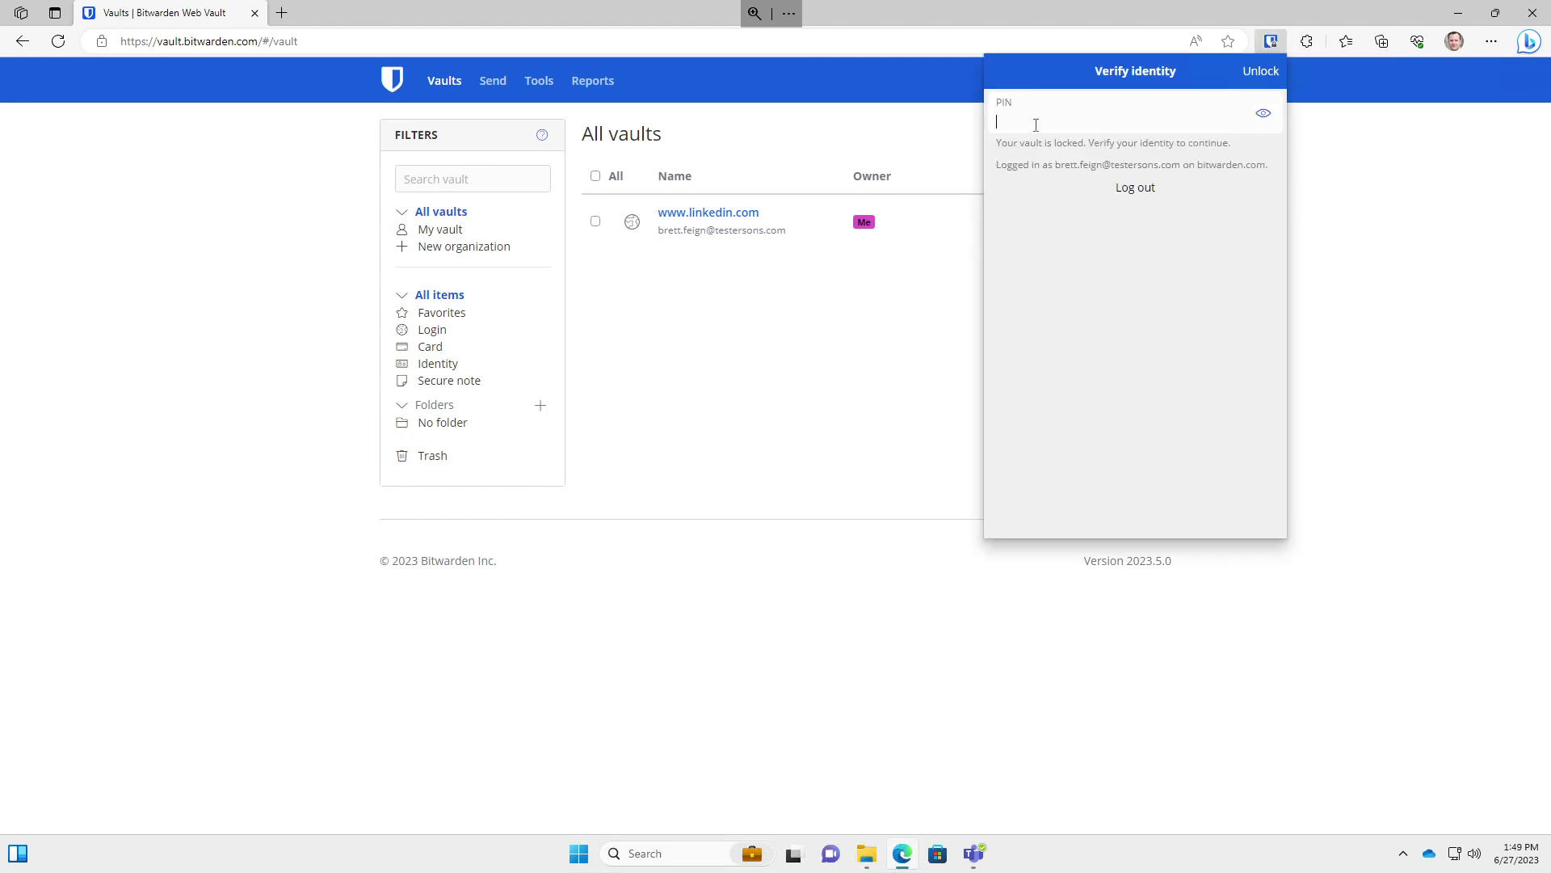
{"action": "type", "text": "*********"}
{"action": "key", "text": "Return"}
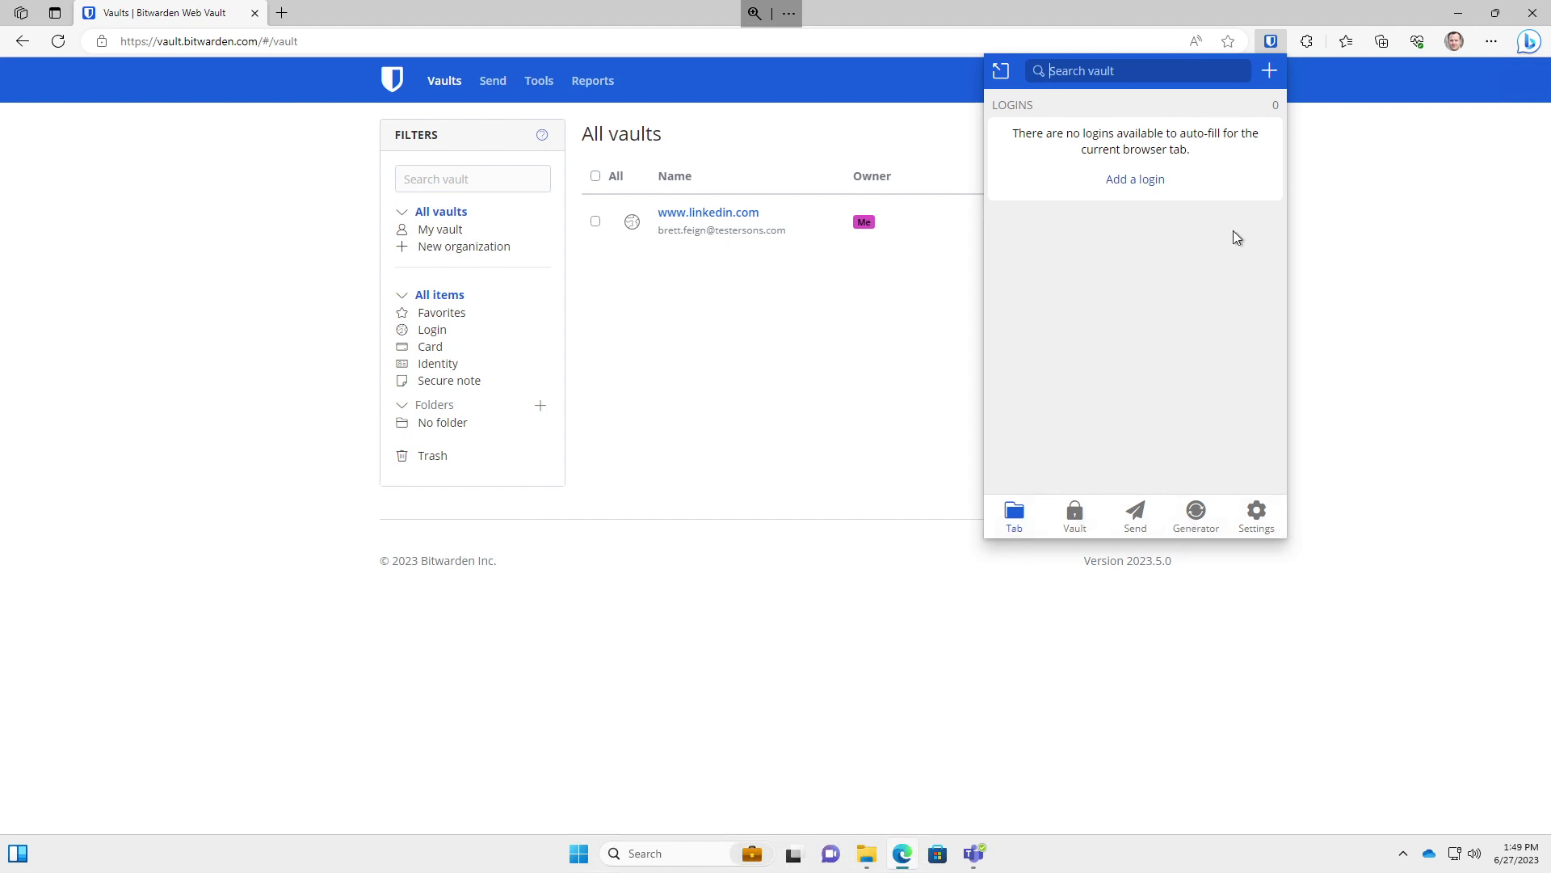
Sync the Bitwarden extension's vault manually and display its list of vault items.
{"action": "left_click", "coordinate": [1258, 517]}
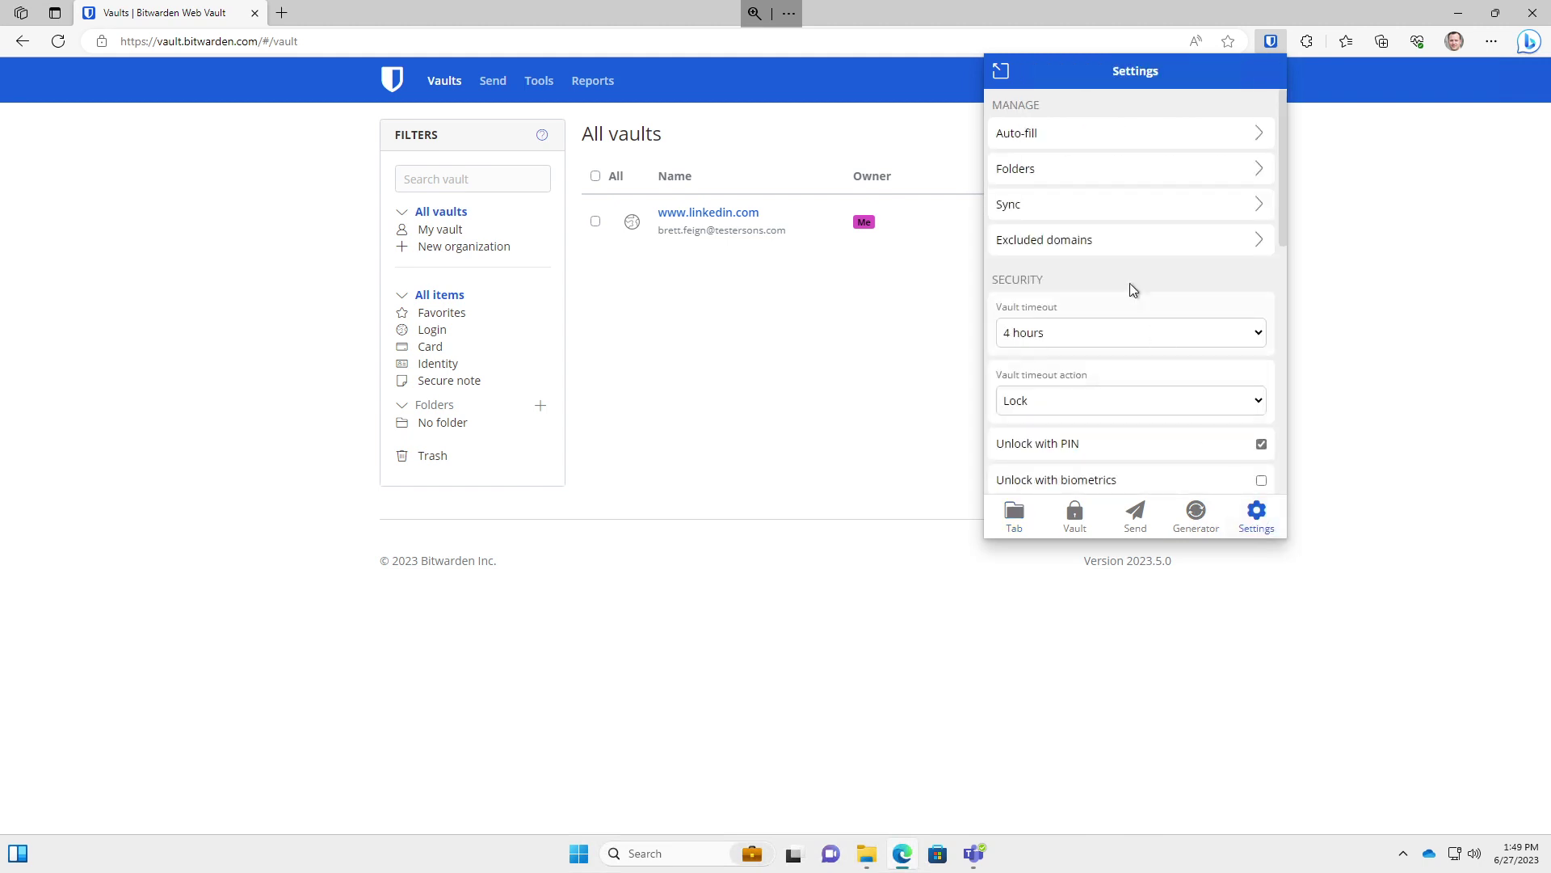
{"action": "left_click", "coordinate": [1044, 212]}
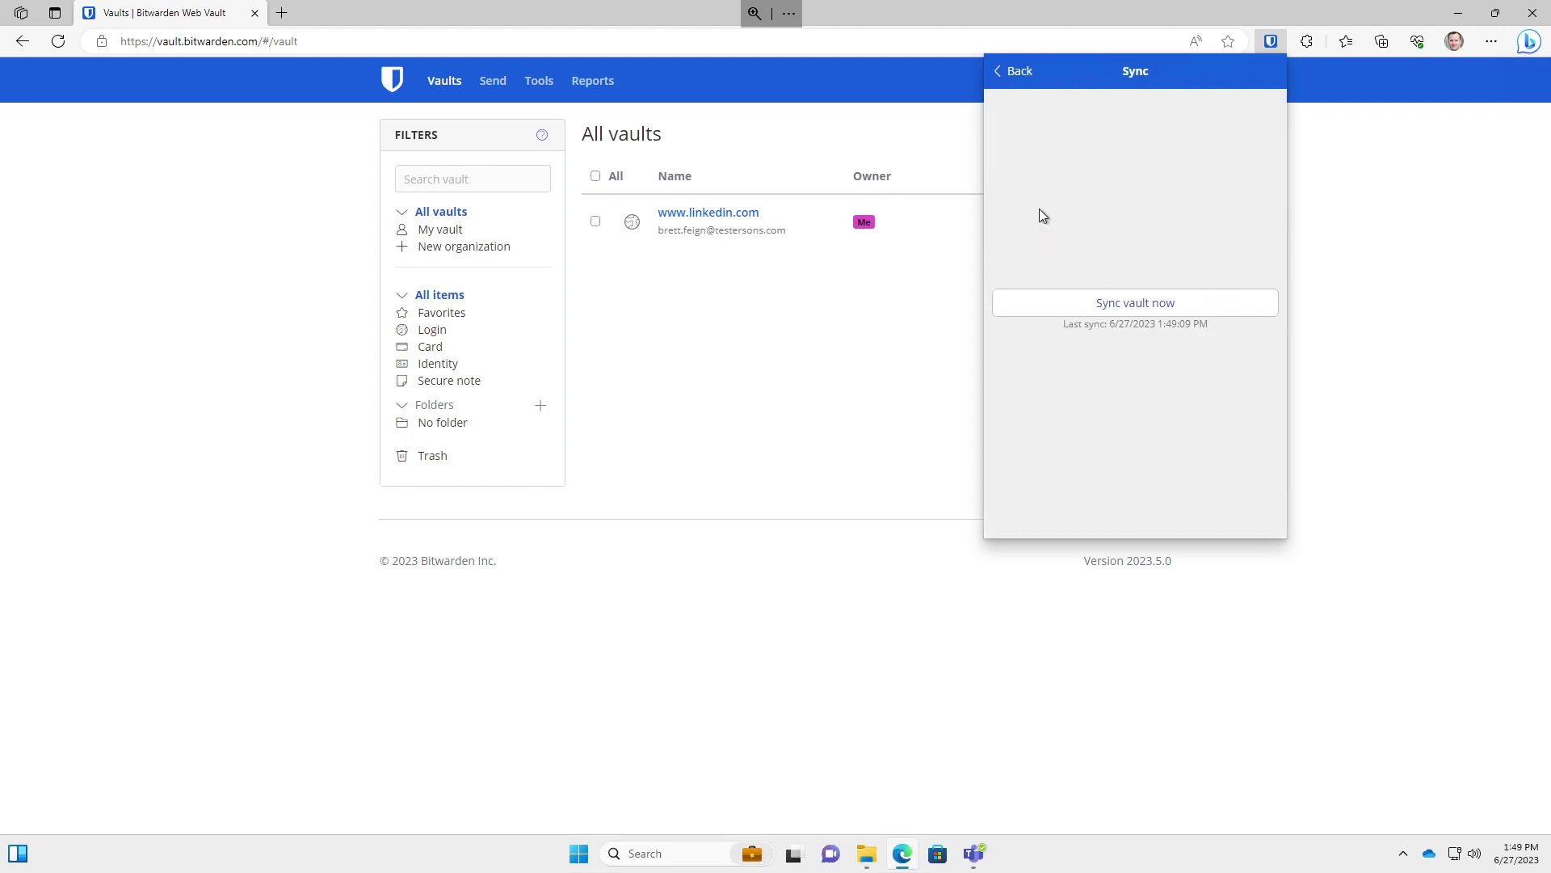
{"action": "left_click", "coordinate": [1148, 311]}
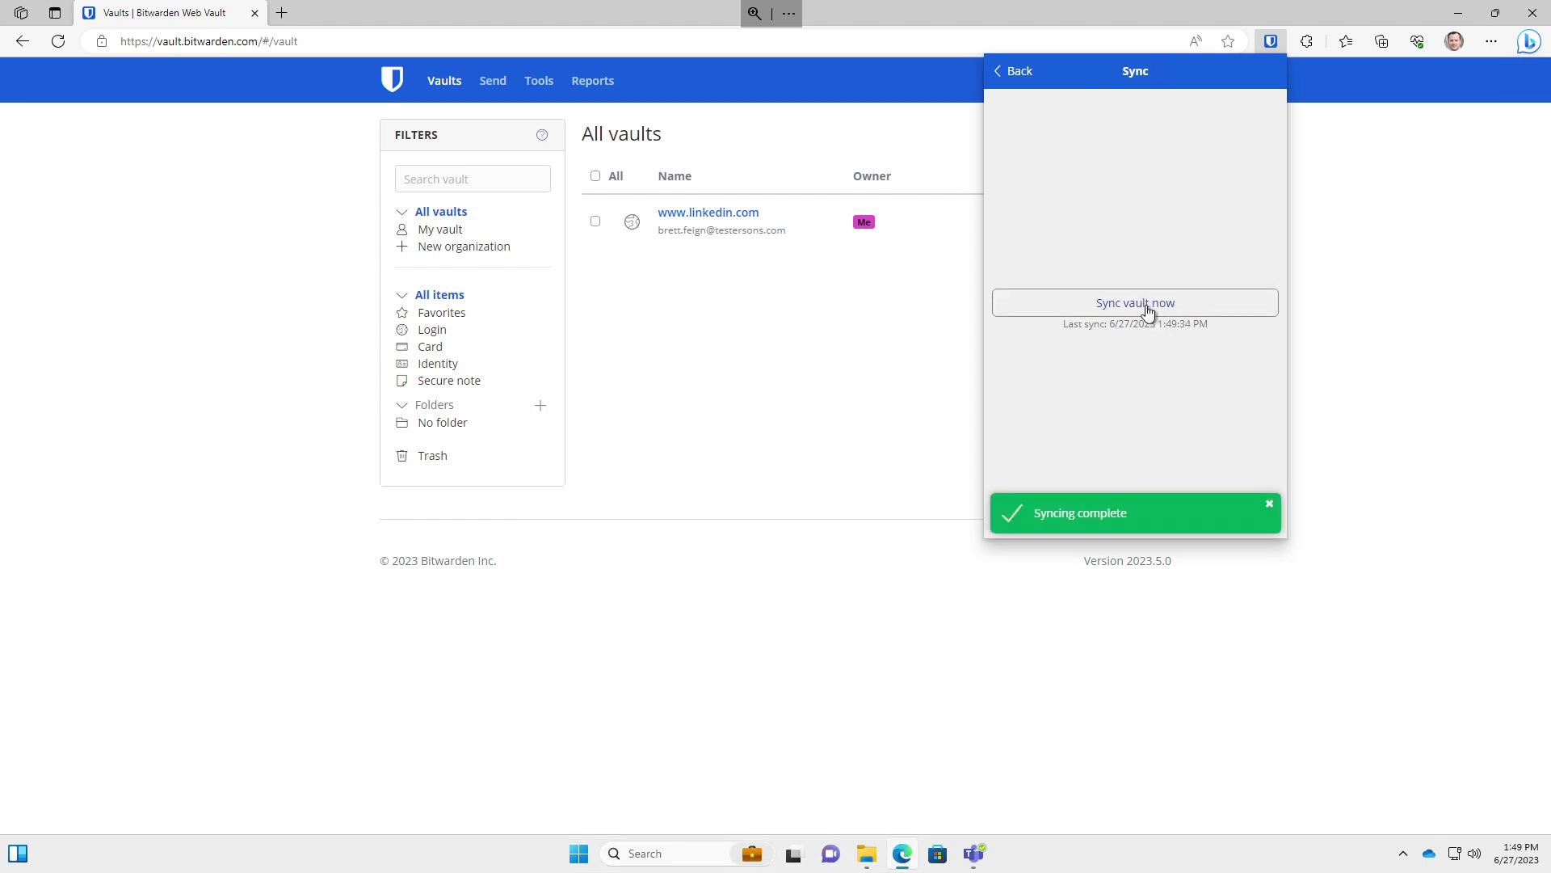
{"action": "left_click", "coordinate": [1013, 75]}
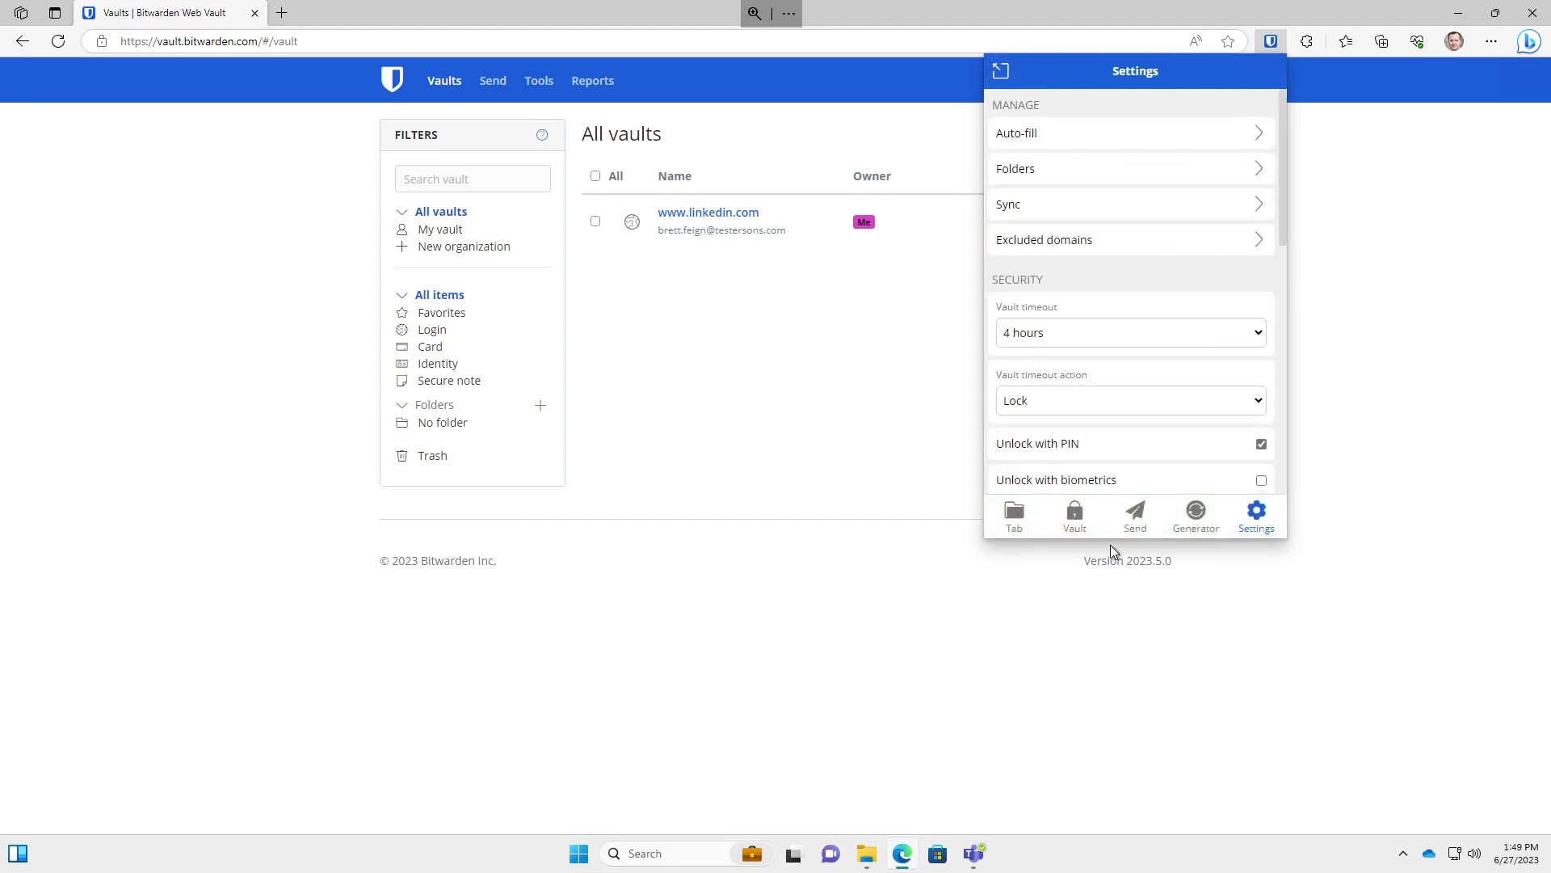
{"action": "left_click", "coordinate": [1074, 517]}
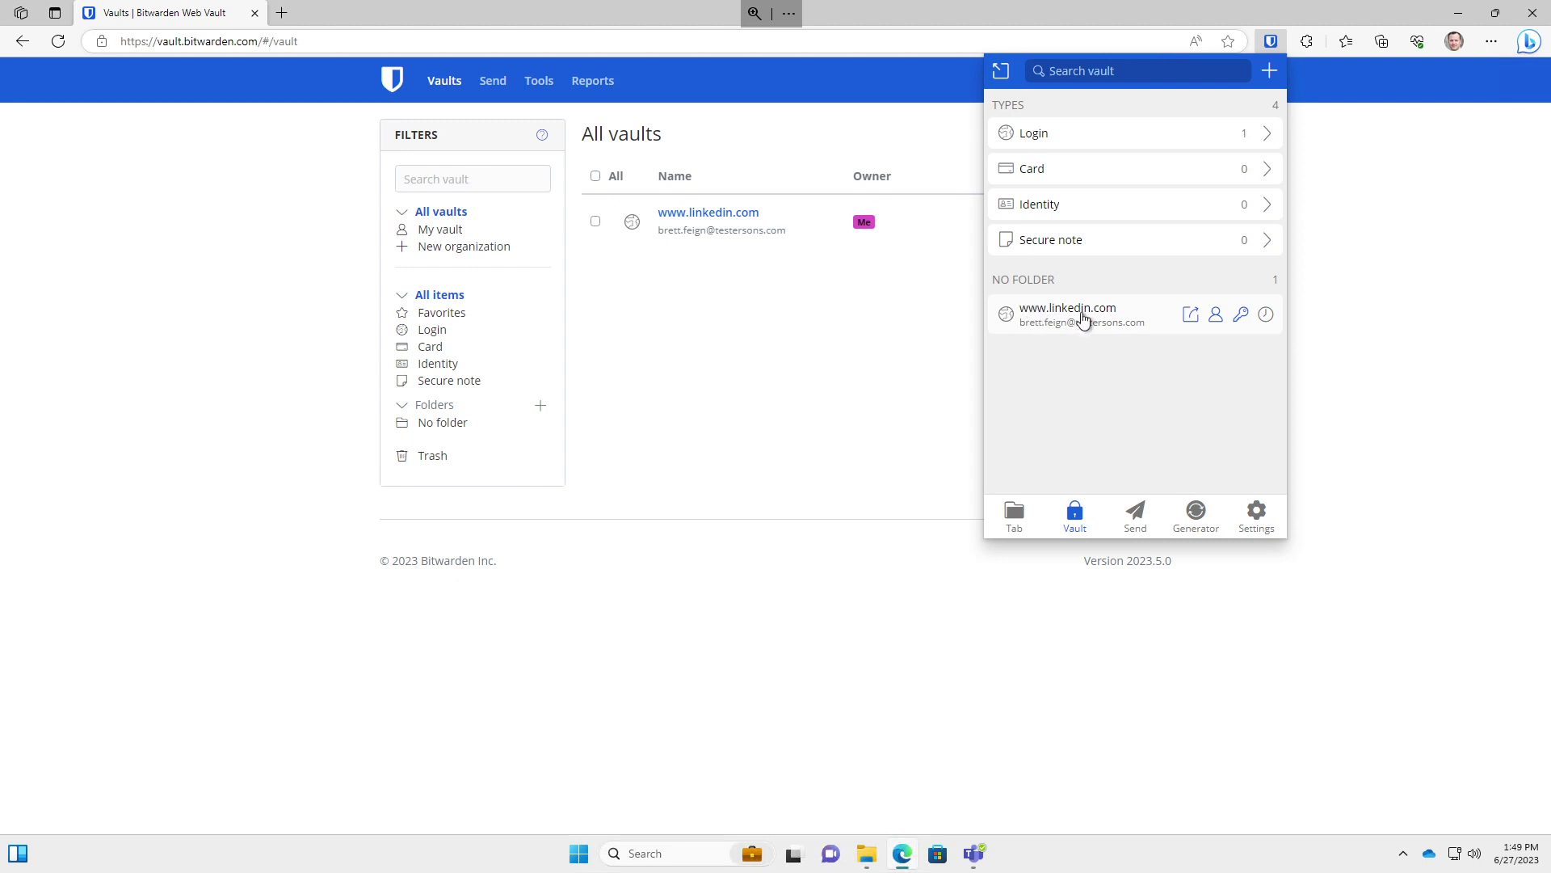